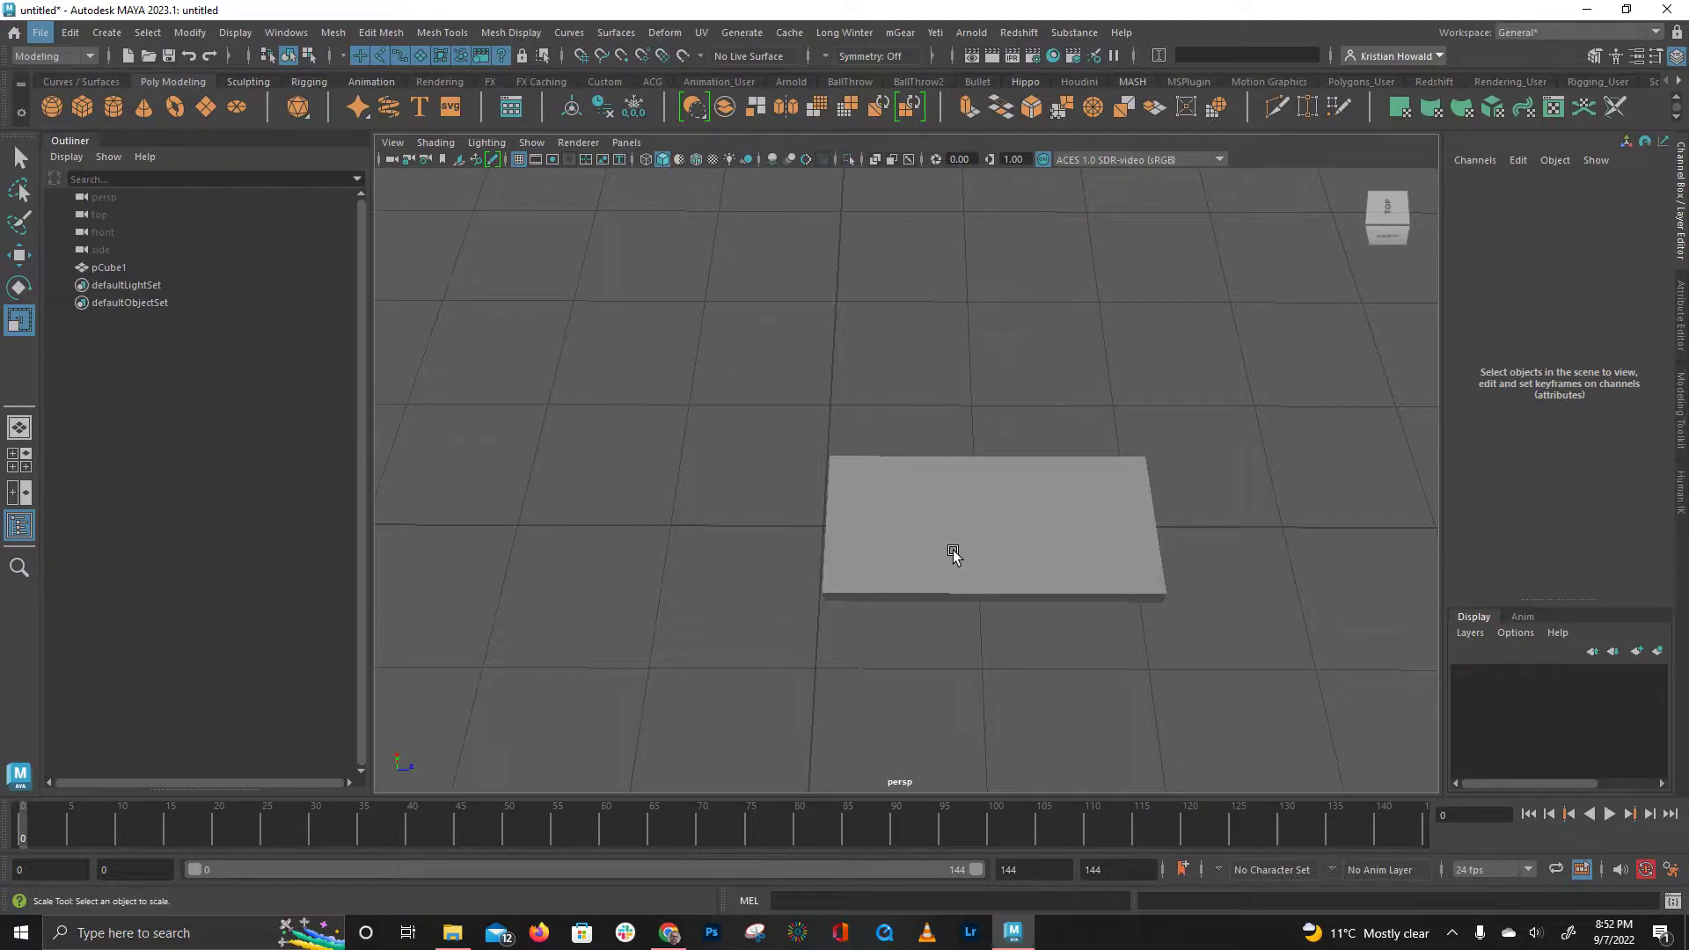
Select the flat slab with the Move tool and try moving it along its X axis with grid snapping
mouse_move(848, 358)
alt+mouse_down()
mouse_move(716, 366)
mouse_move(924, 463)
mouse_move(817, 356)
alt+mouse_up()
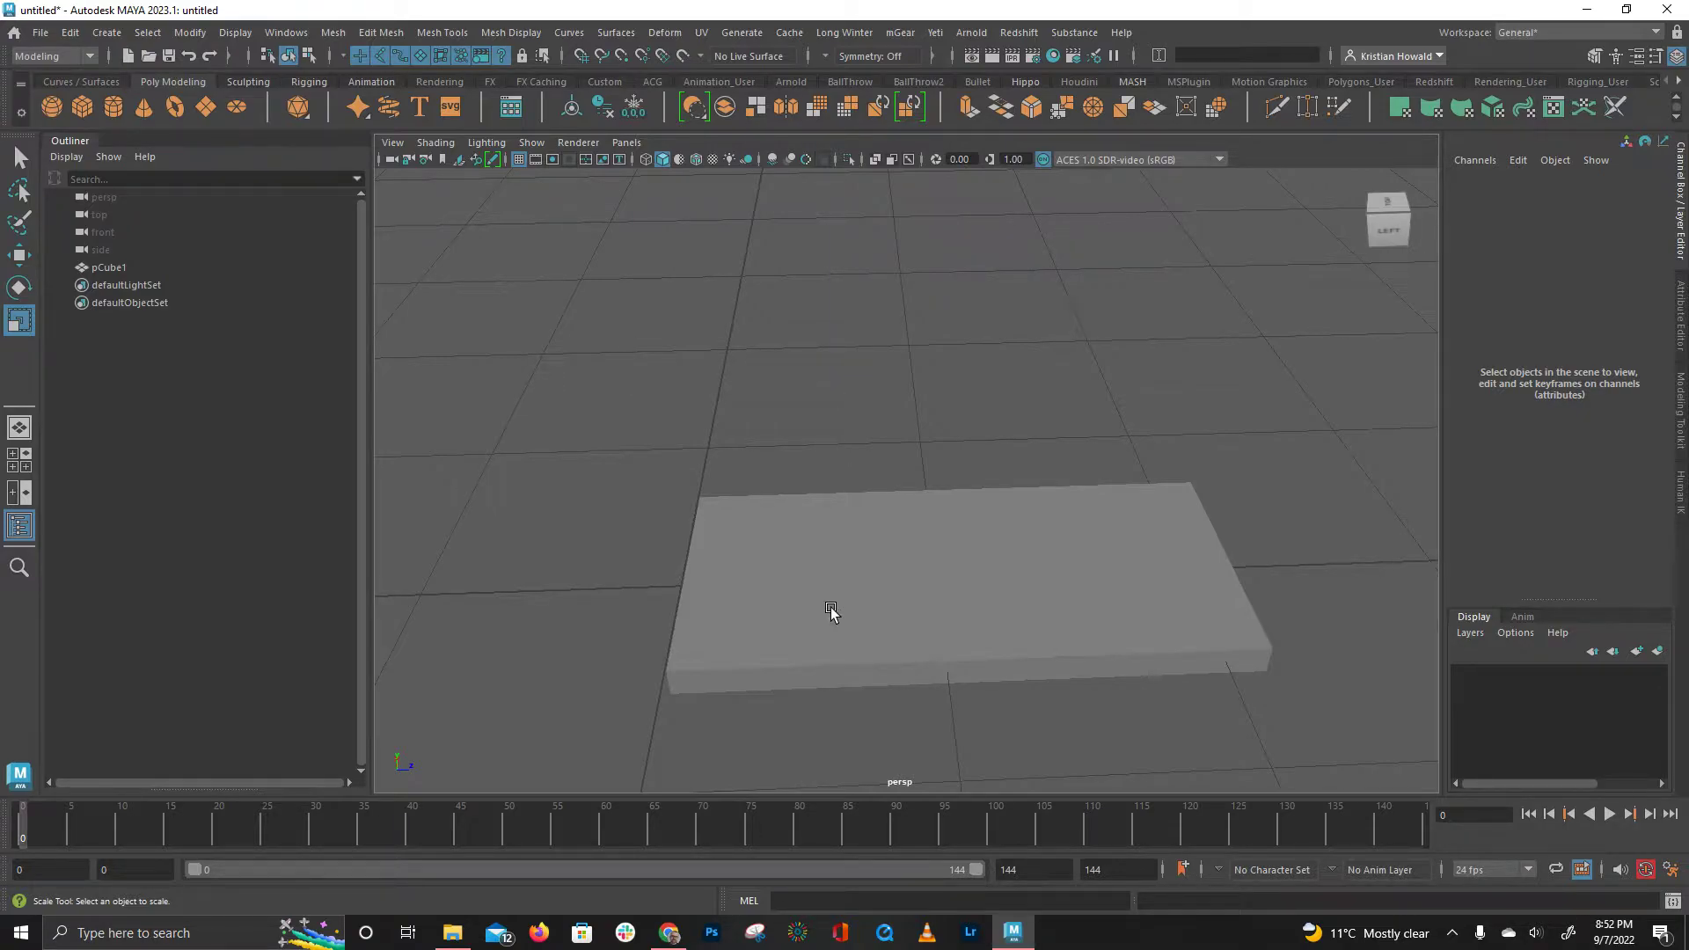
alt+drag(830, 615, 819, 559)
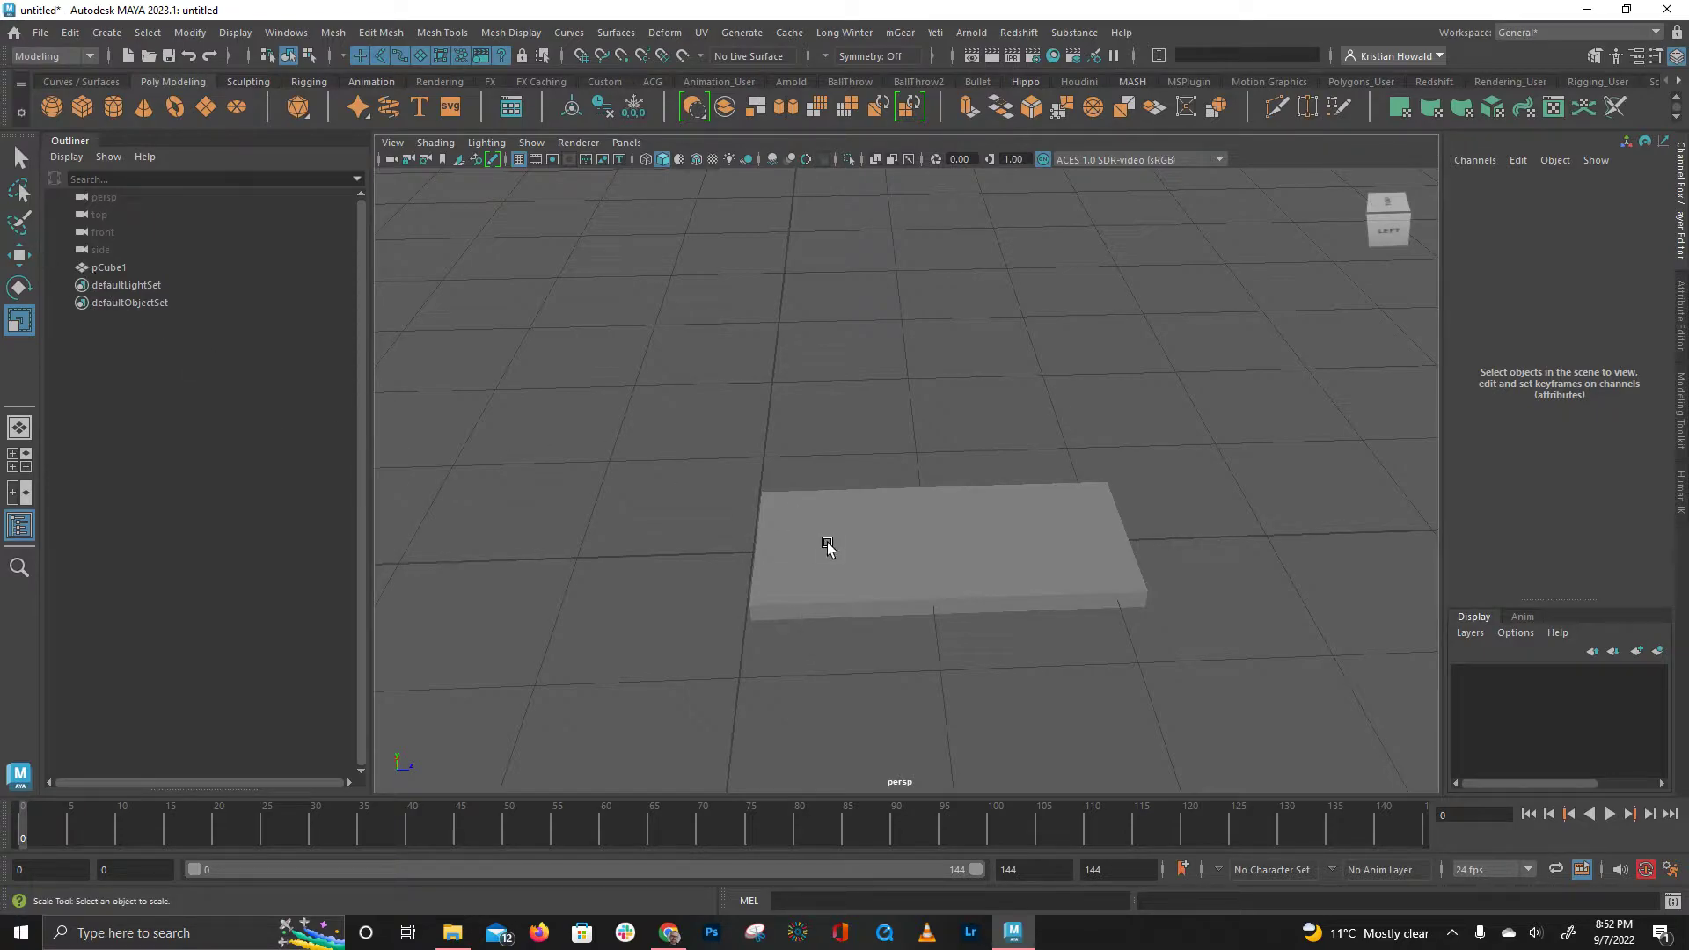
click(814, 532)
key(w)
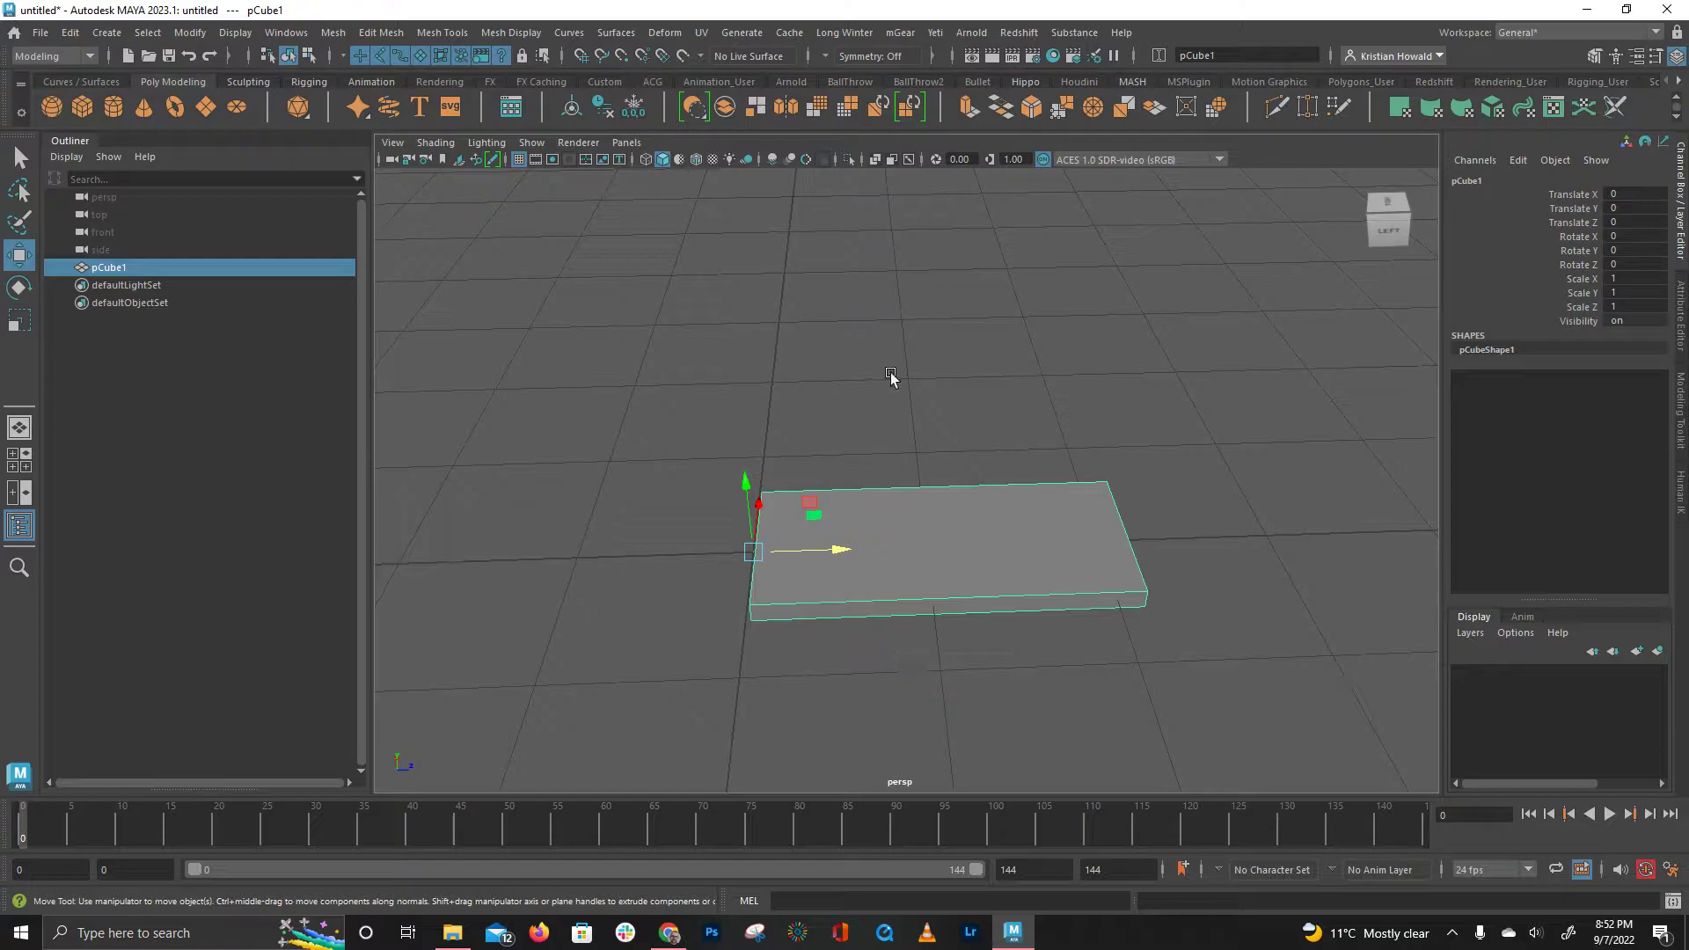
alt+drag(740, 483, 900, 530)
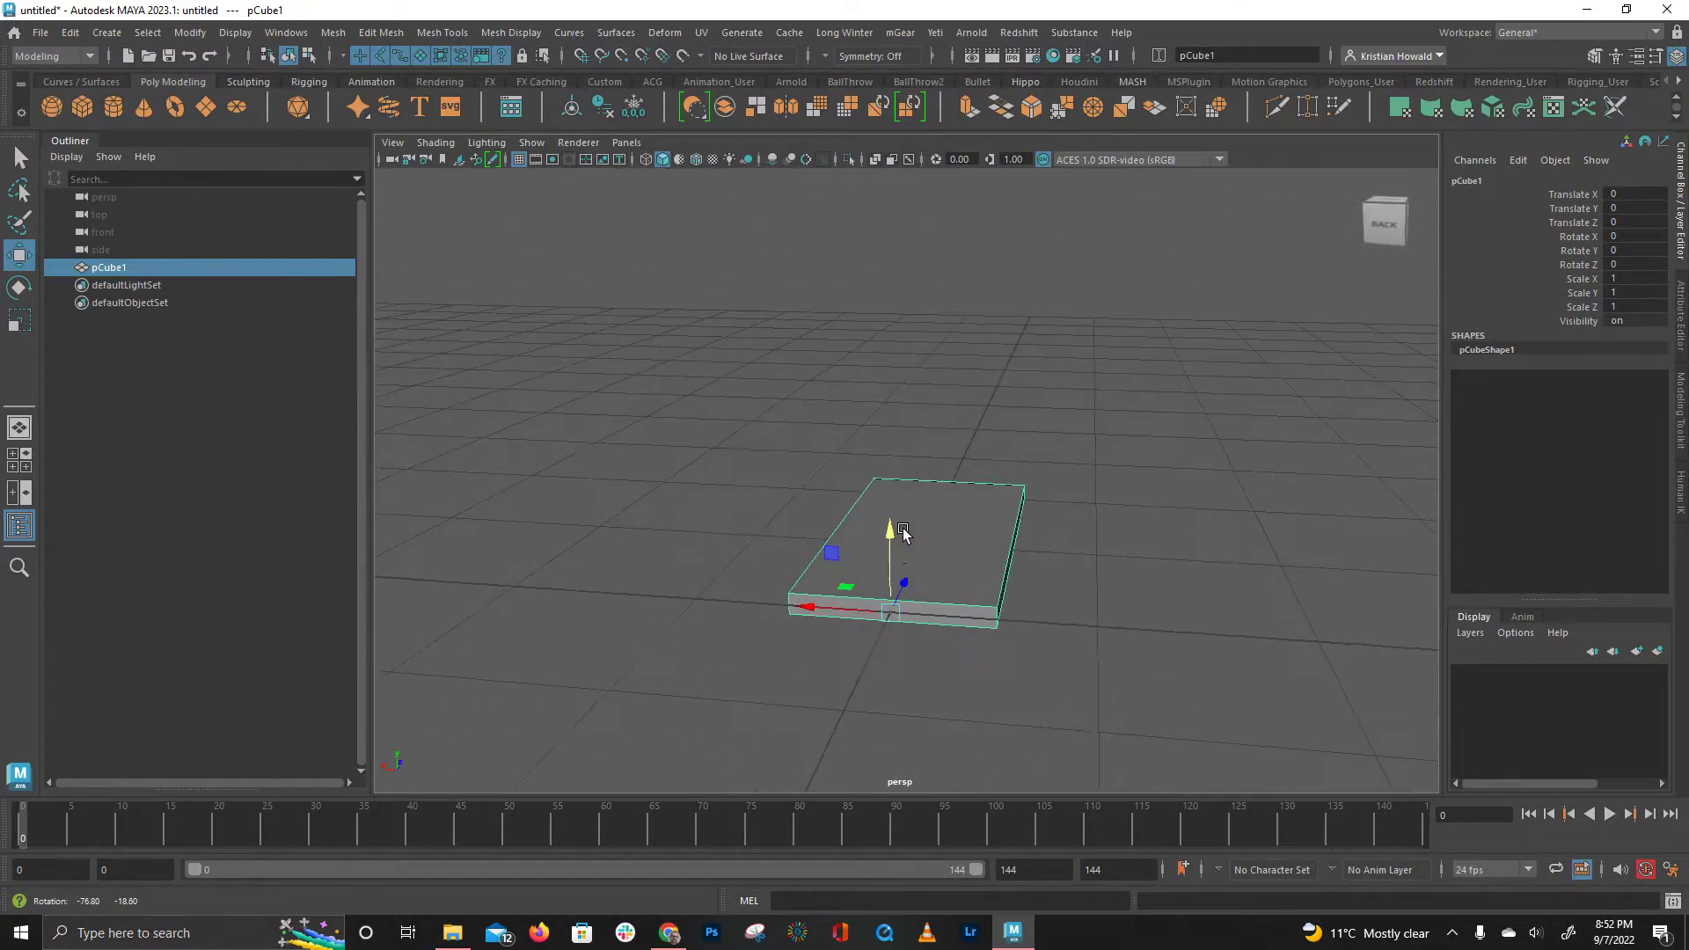
drag(818, 607, 886, 616)
key(x)
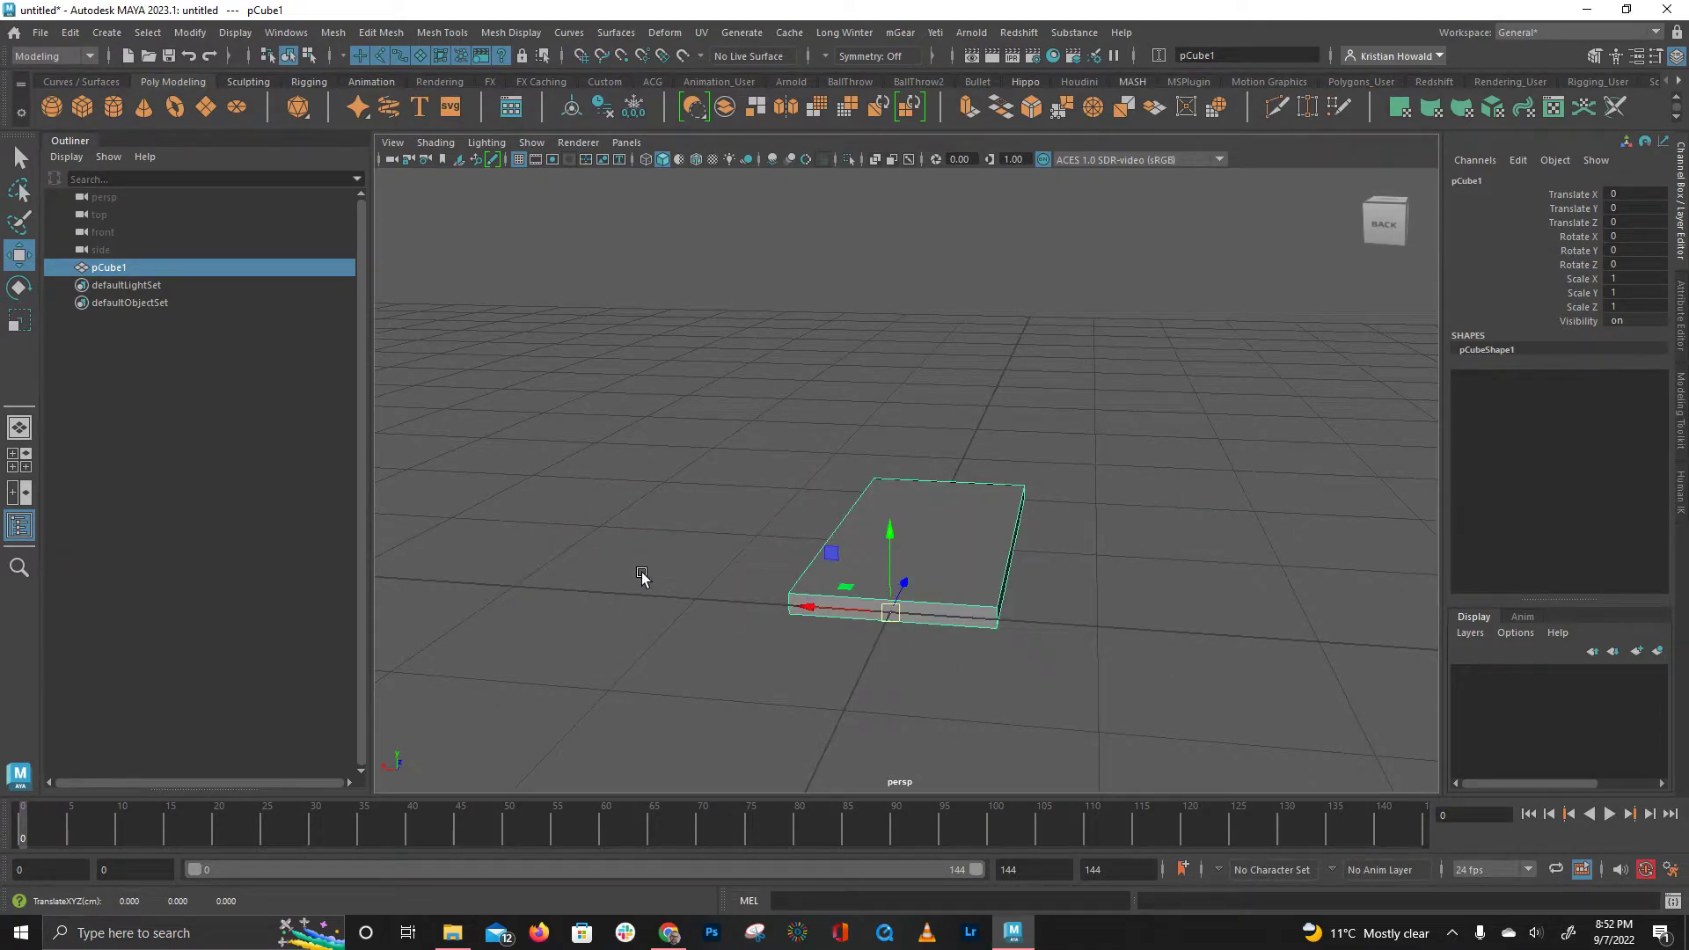
Set the Move tool's step snap to Relative in its tool settings
scroll(694, 445, down, 1)
scroll(809, 483, down, 1)
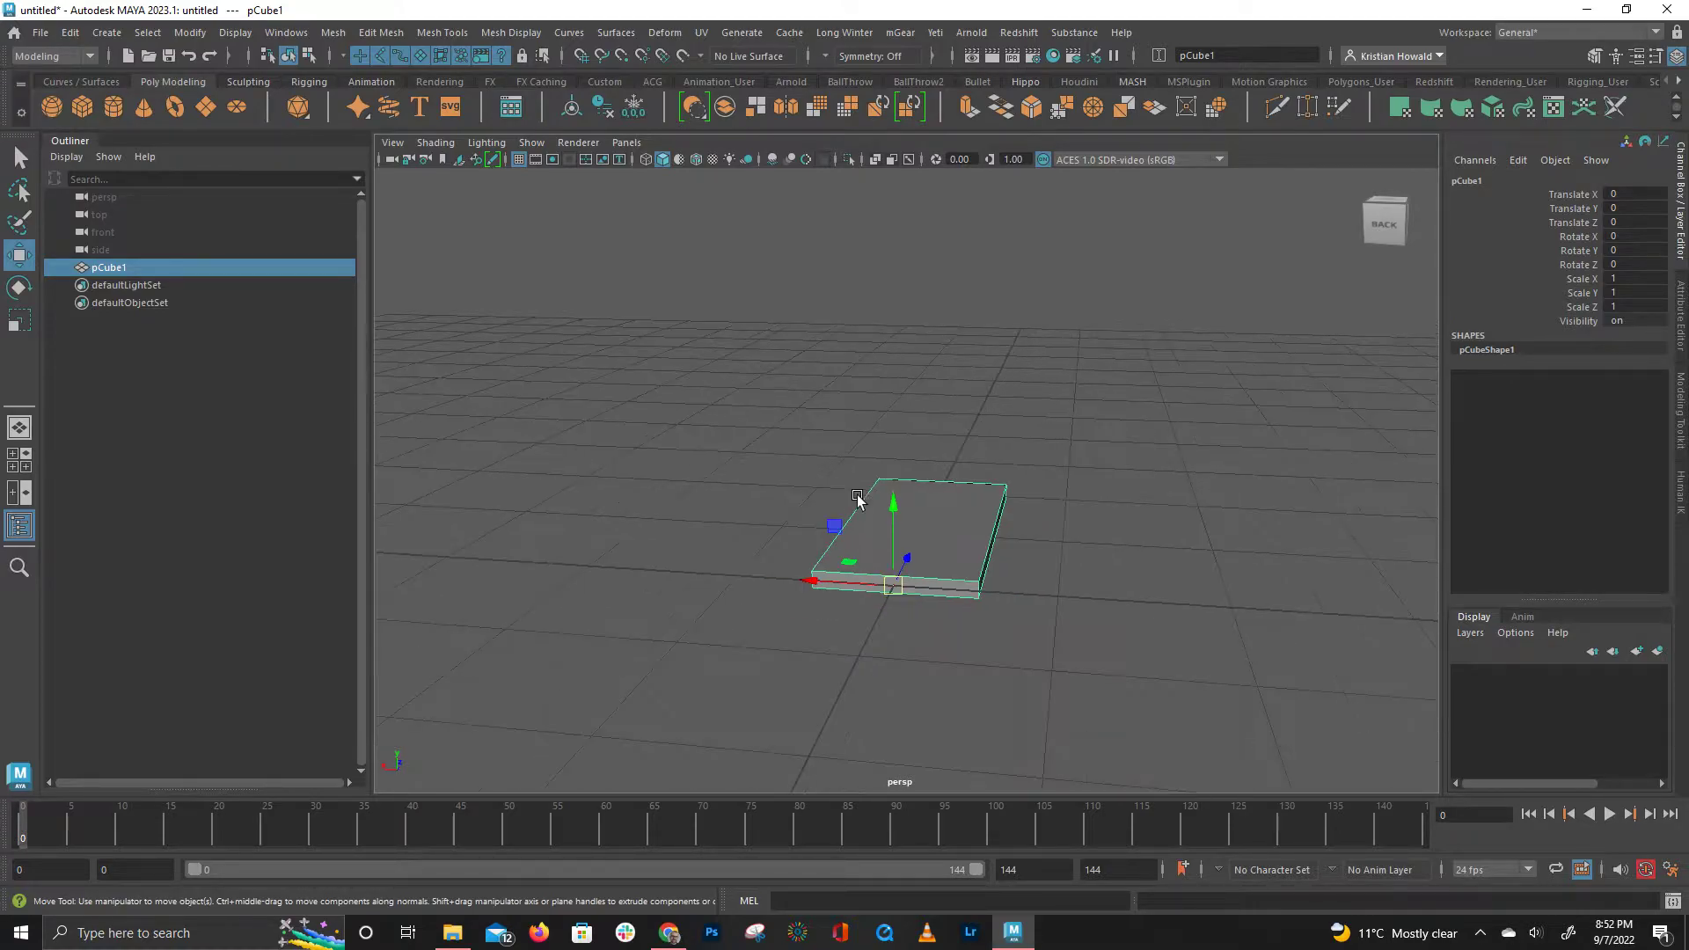
alt+drag(1090, 527, 1060, 475)
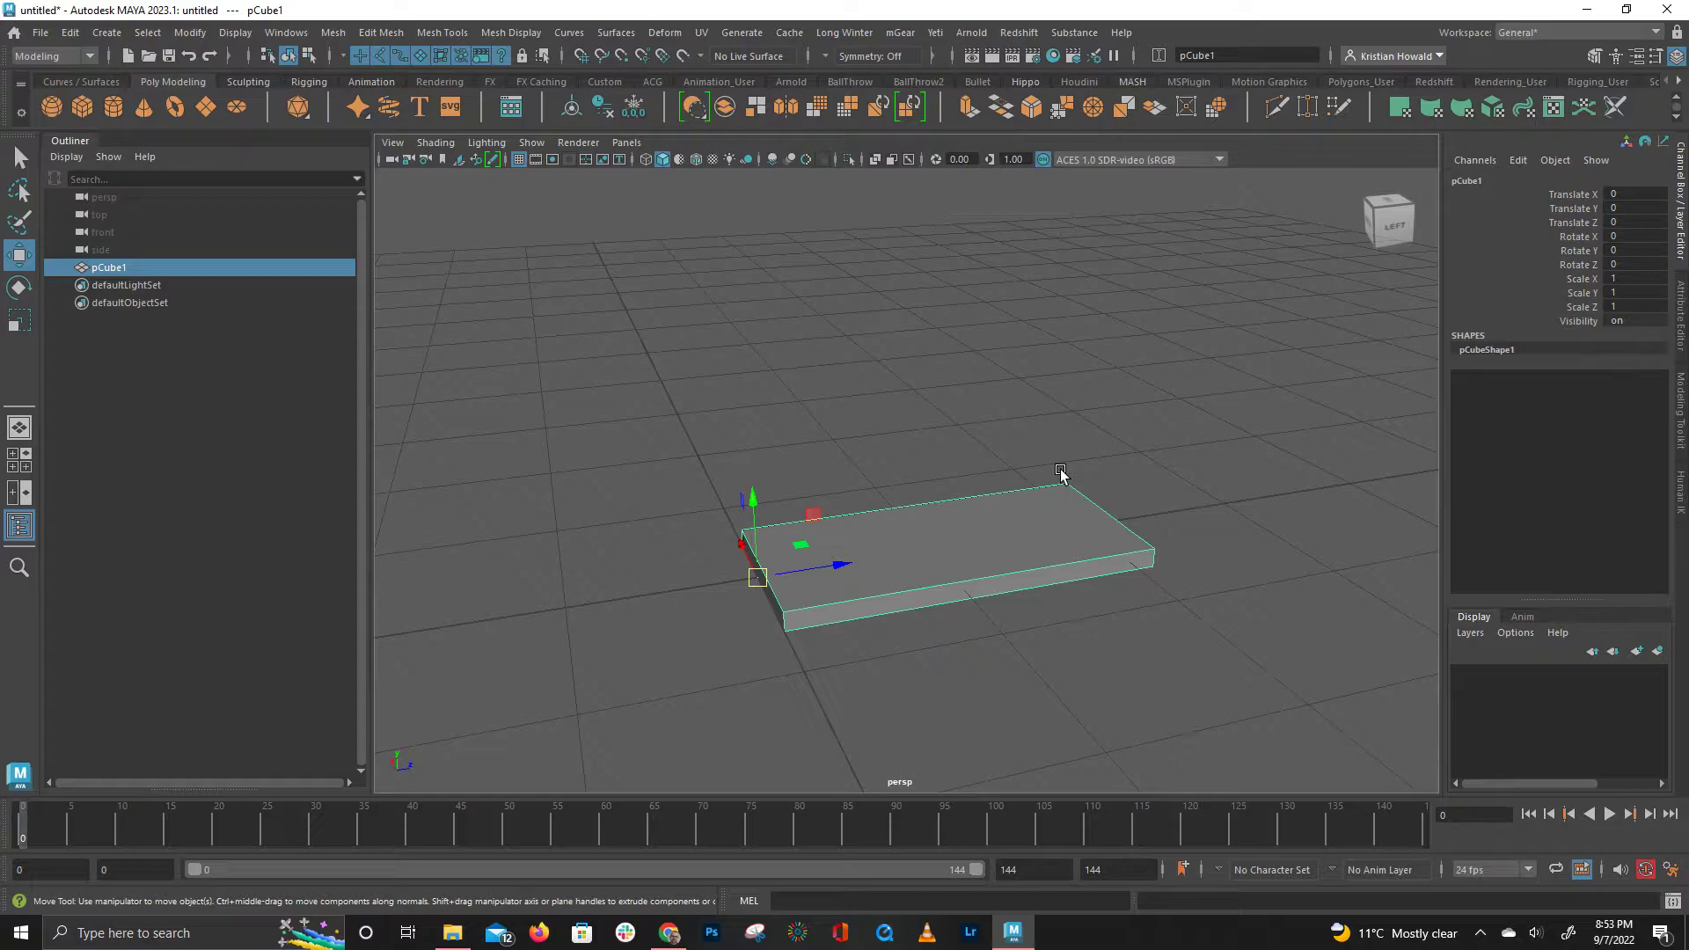
alt+drag(836, 562, 818, 501)
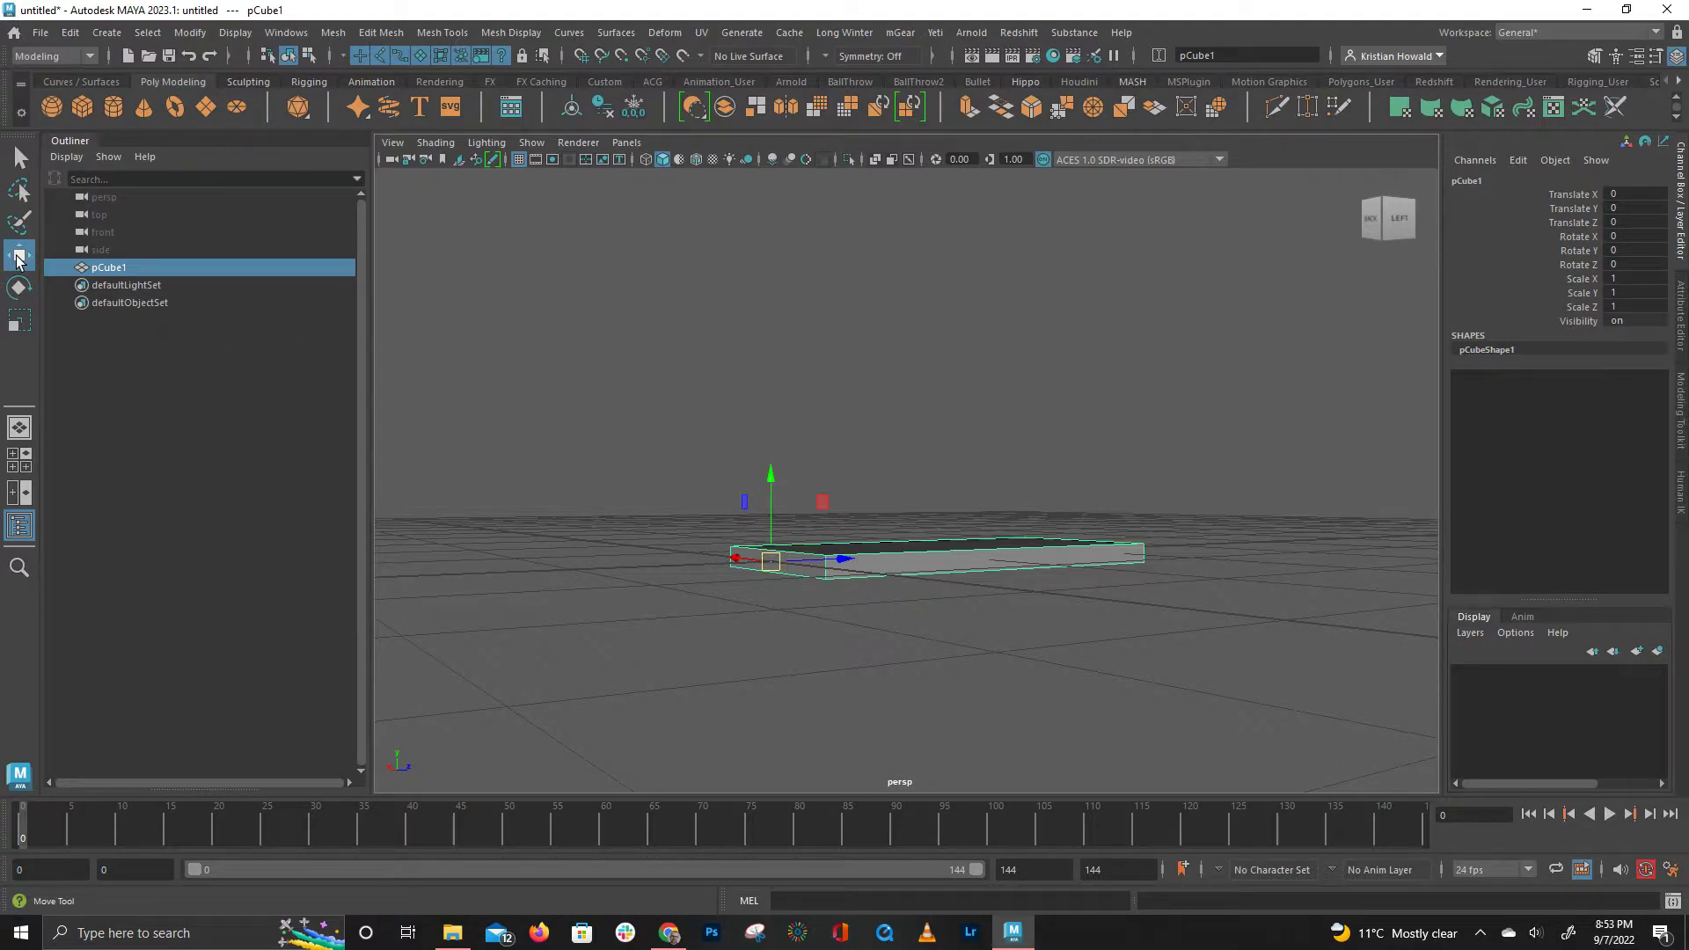
double_click(18, 258)
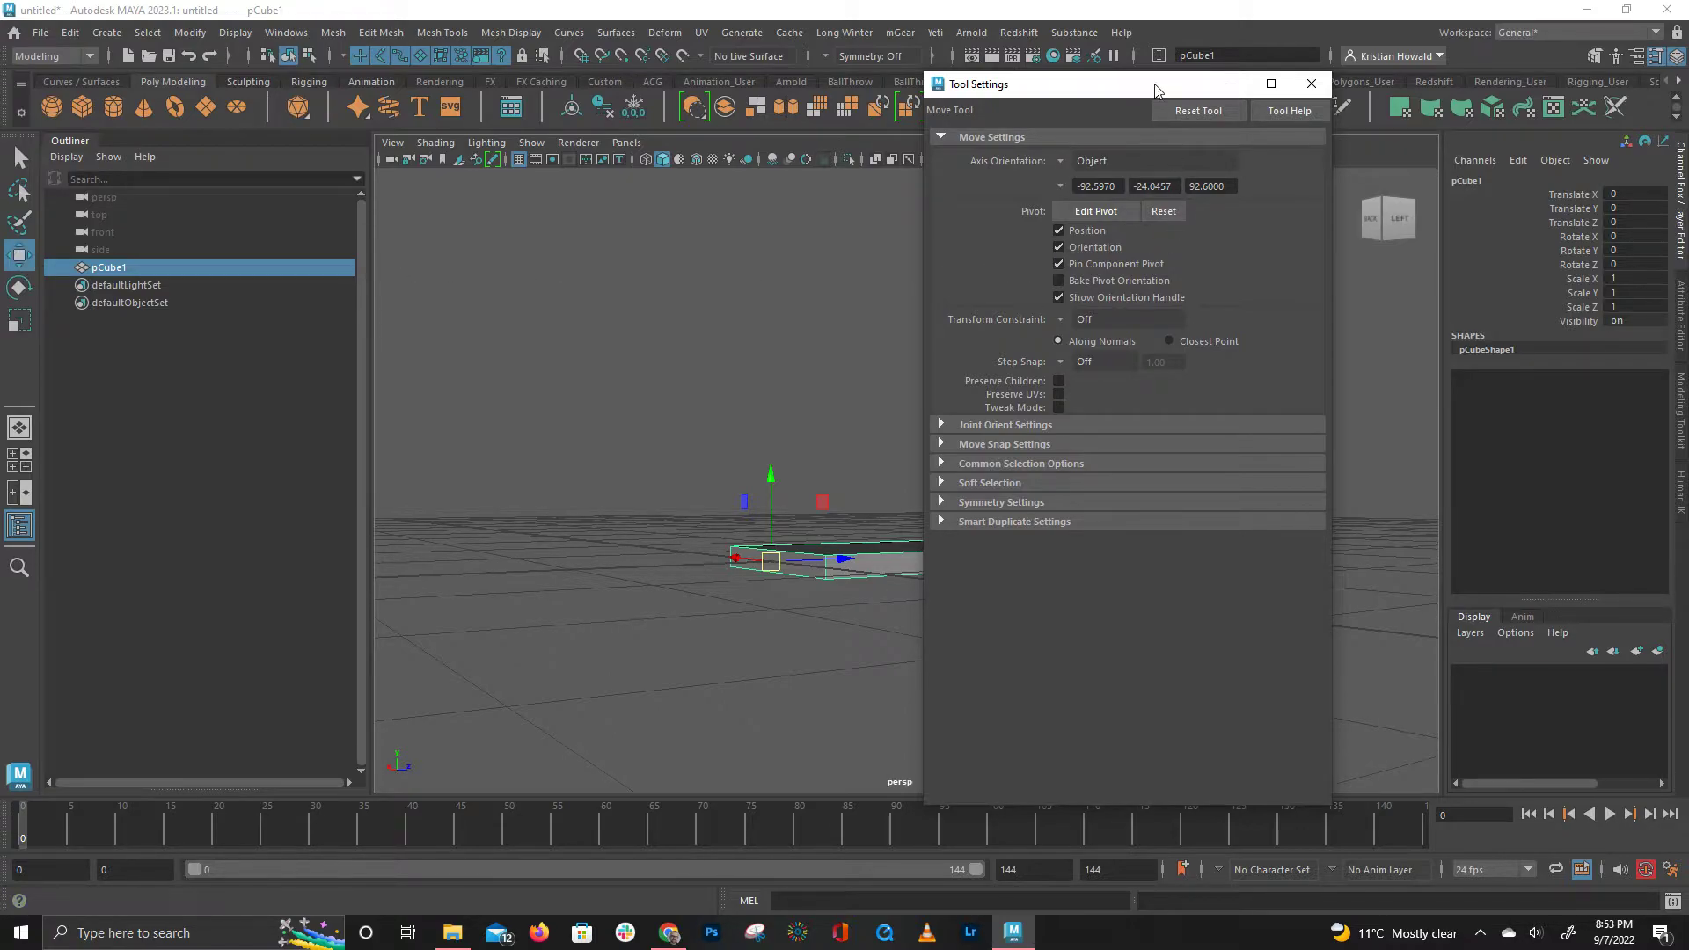
drag(1090, 97, 523, 82)
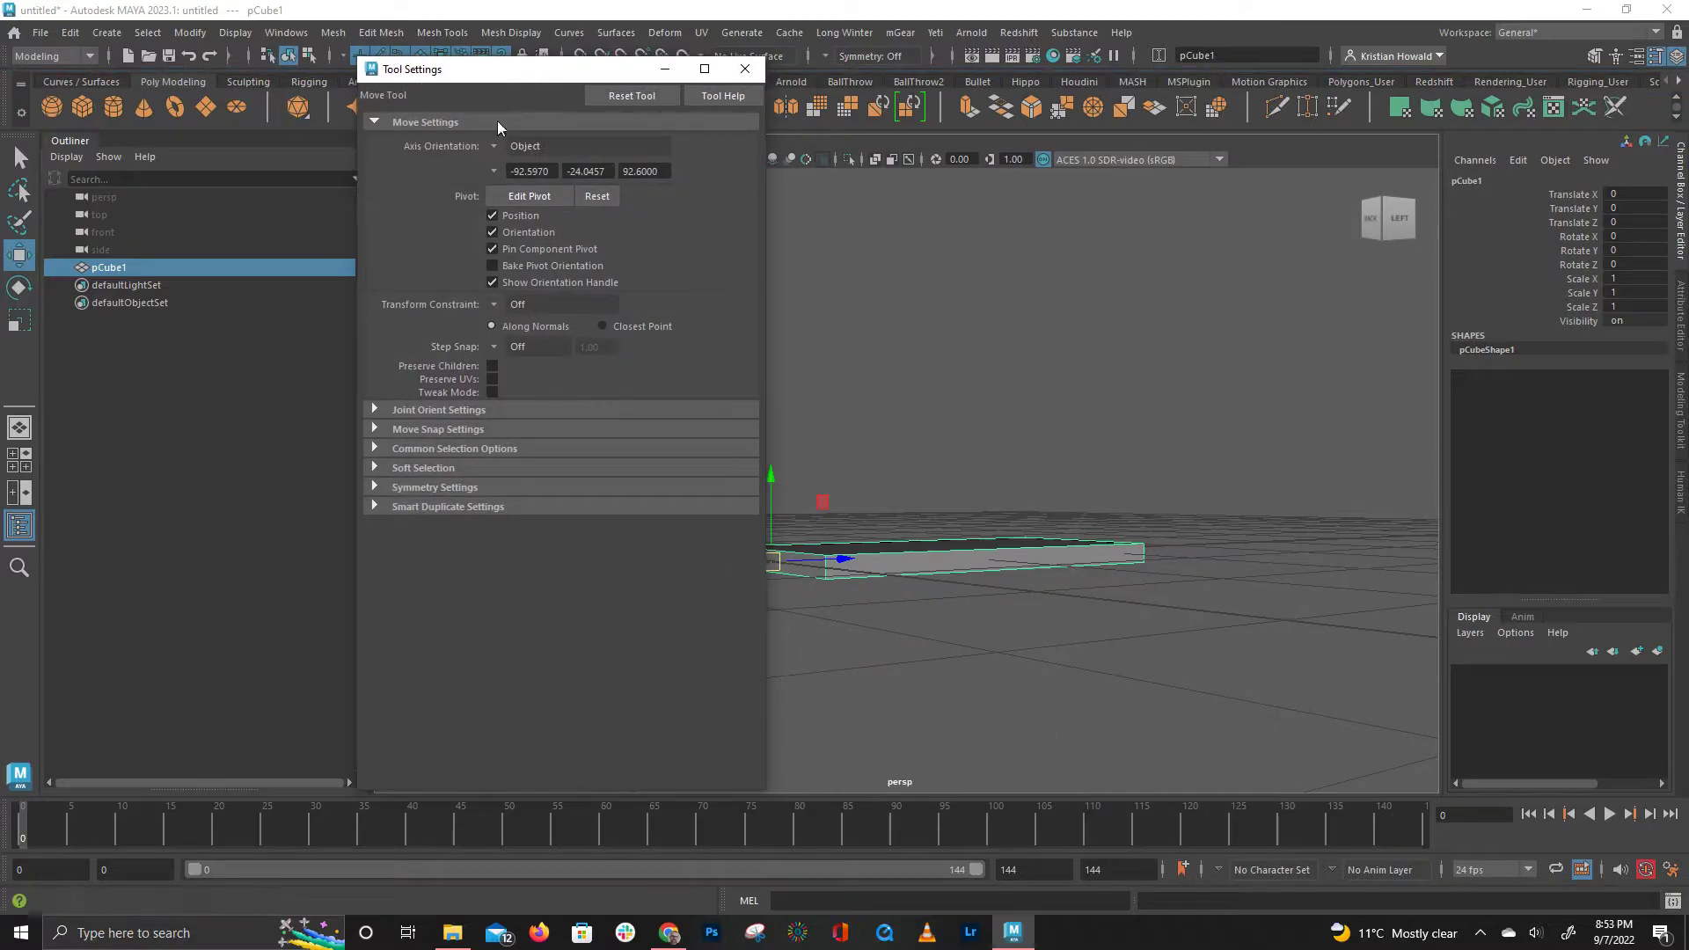
click(494, 344)
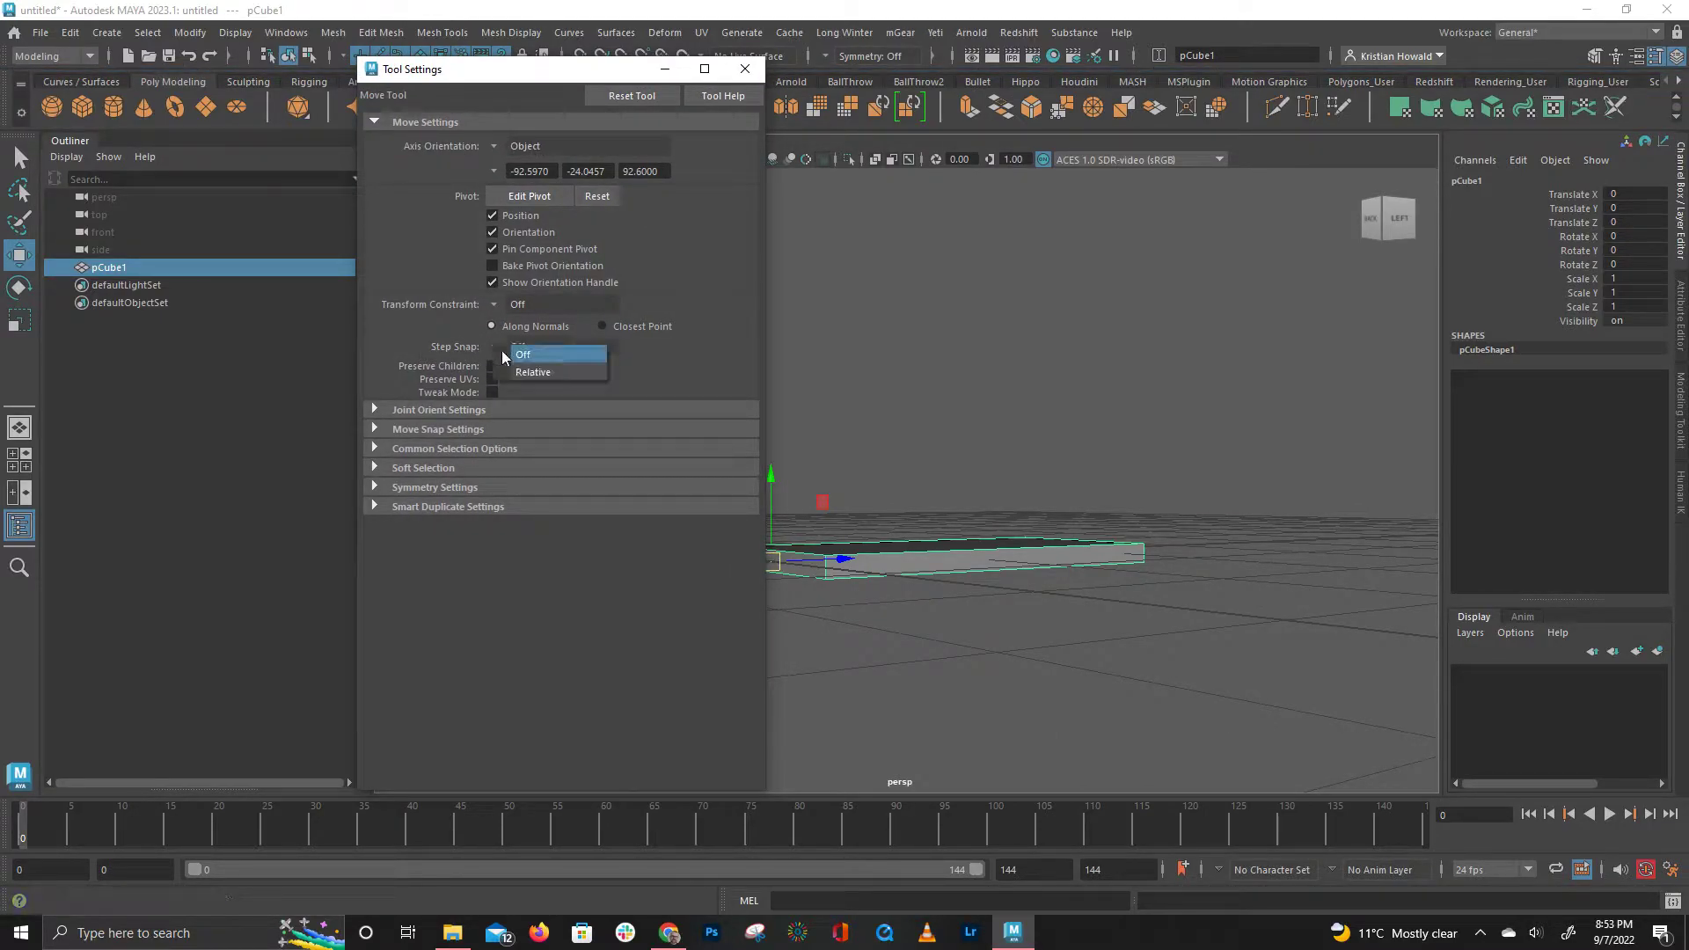
click(540, 373)
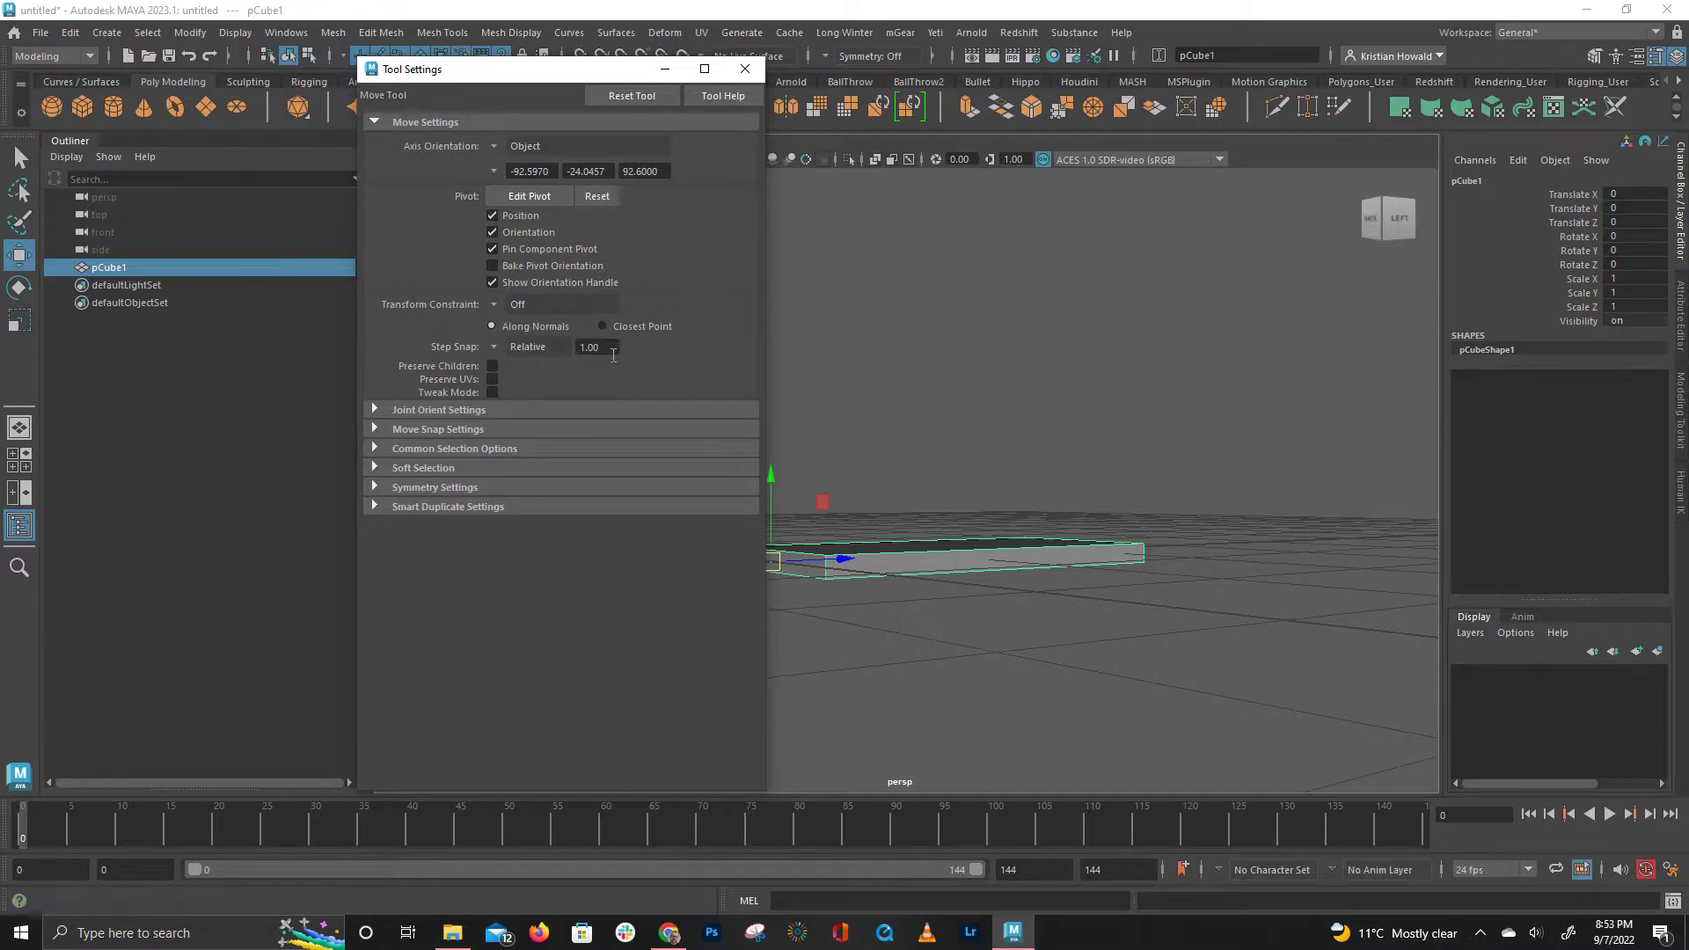
Try moving the slab vertically with the 1.00 step, and set the Move tool's step snap size to 0.20
alt+middle_drag(774, 404, 1024, 422)
mouse_move(929, 493)
mouse_down()
mouse_move(931, 365)
mouse_move(936, 629)
mouse_move(916, 304)
mouse_move(918, 482)
mouse_up()
double_click(589, 348)
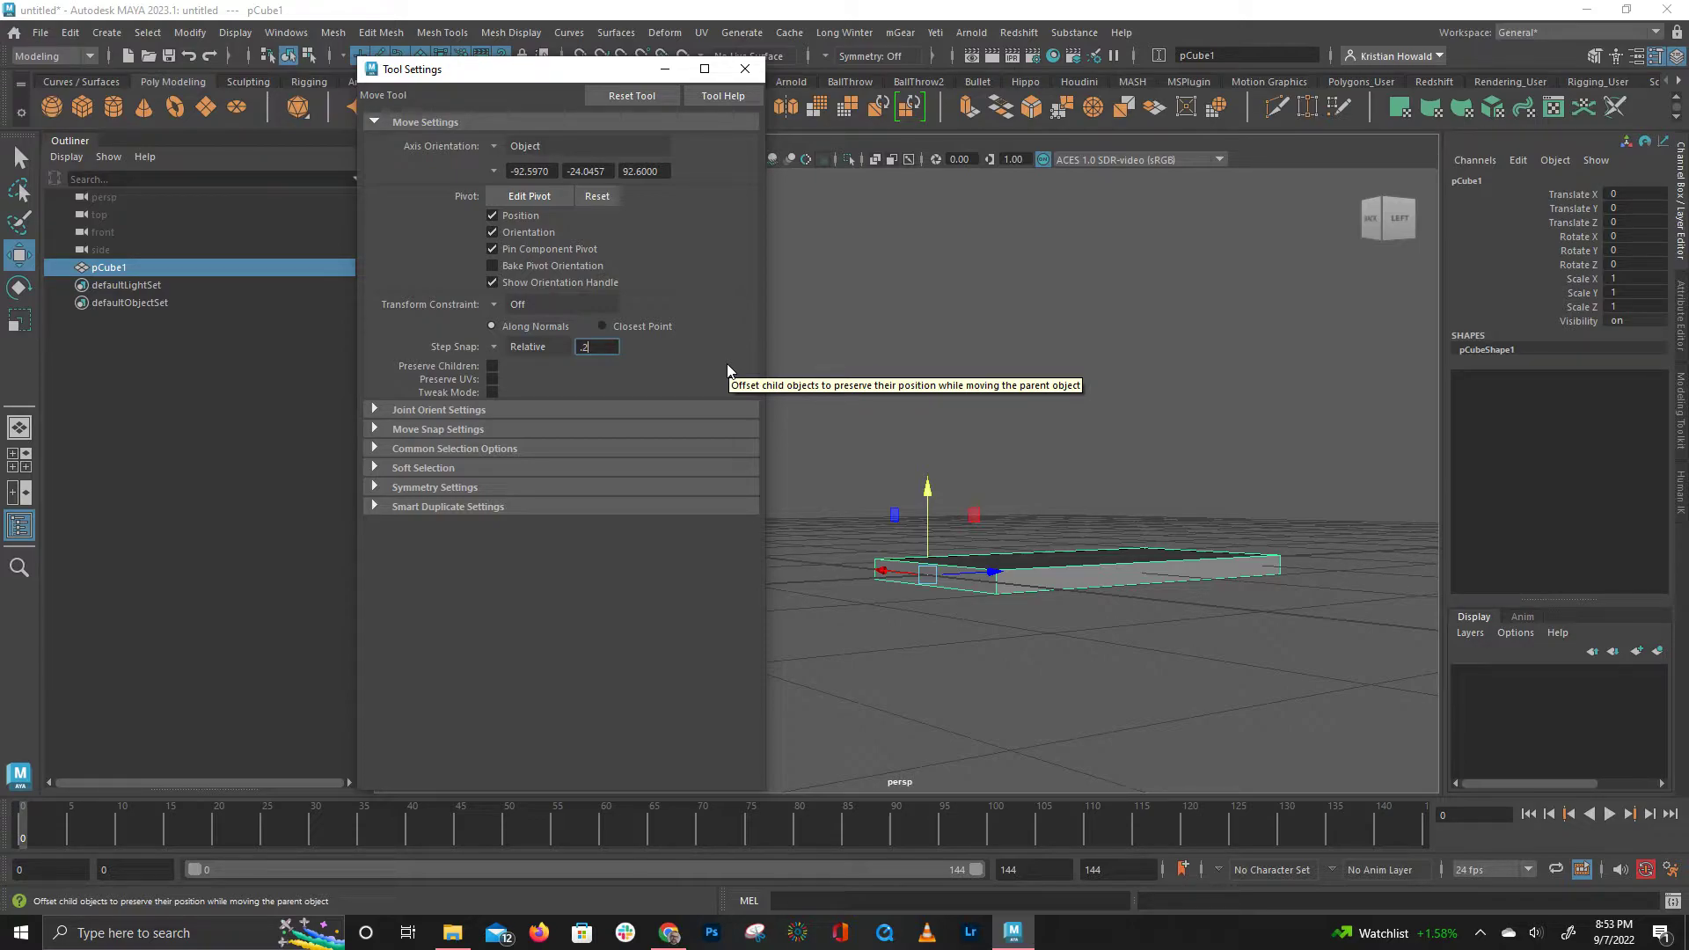
key(Return)
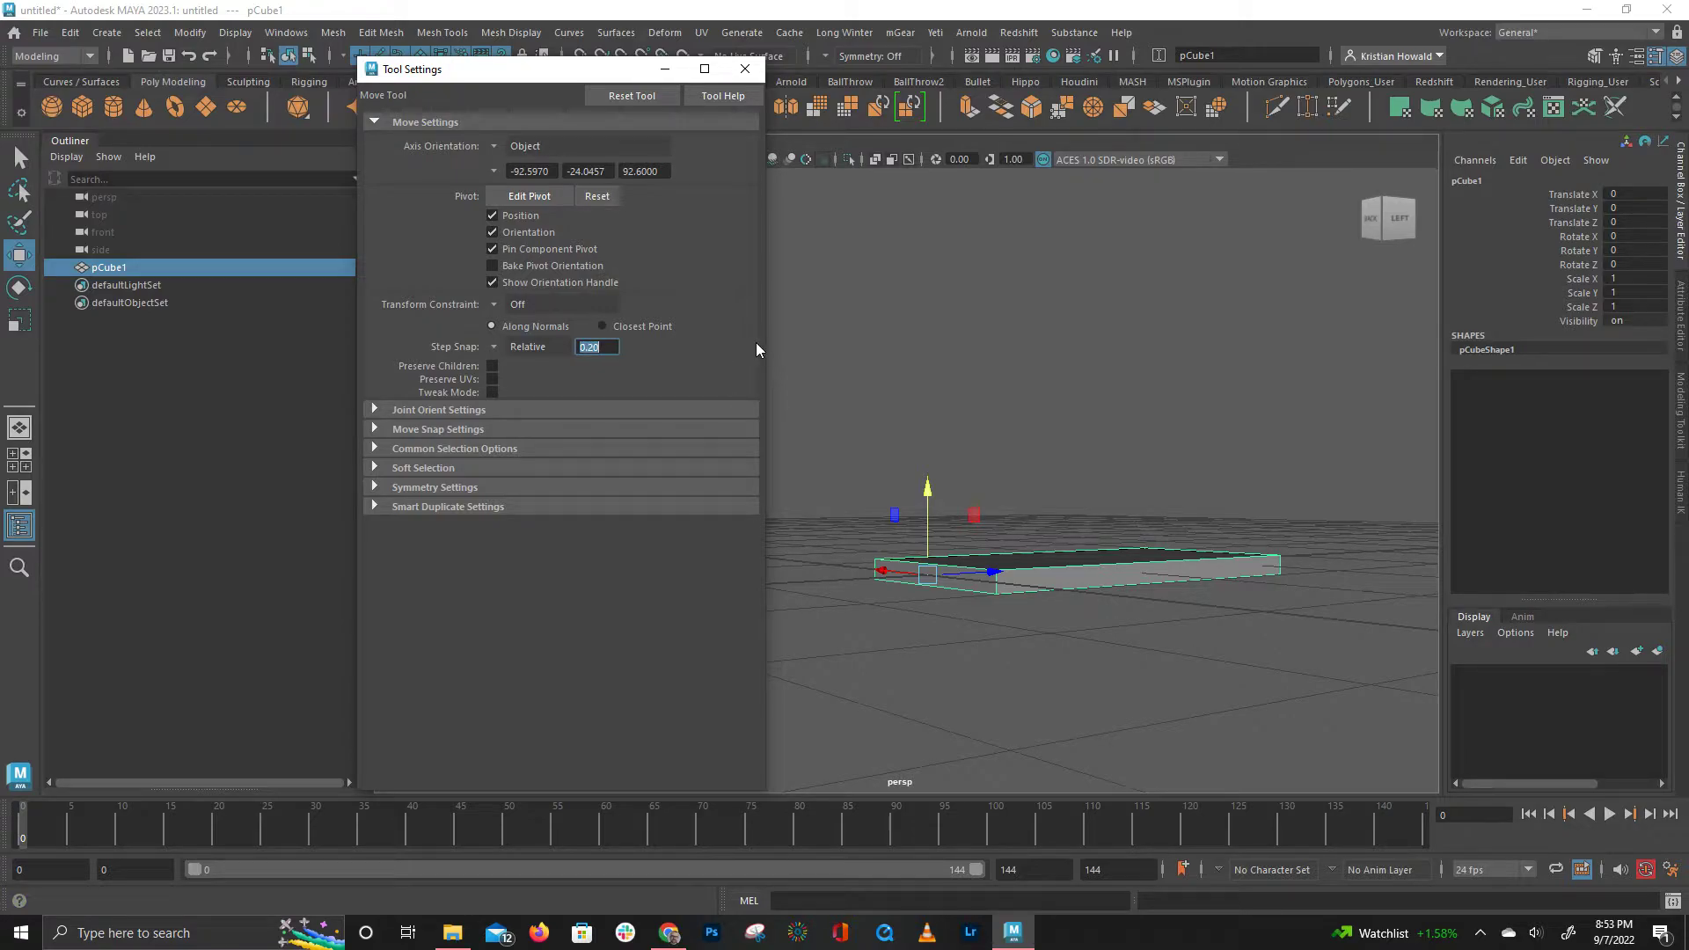
Test the 0.20 step by moving the slab along its Y axis, and close the Move tool settings
click(928, 487)
click(928, 567)
drag(928, 480, 879, 485)
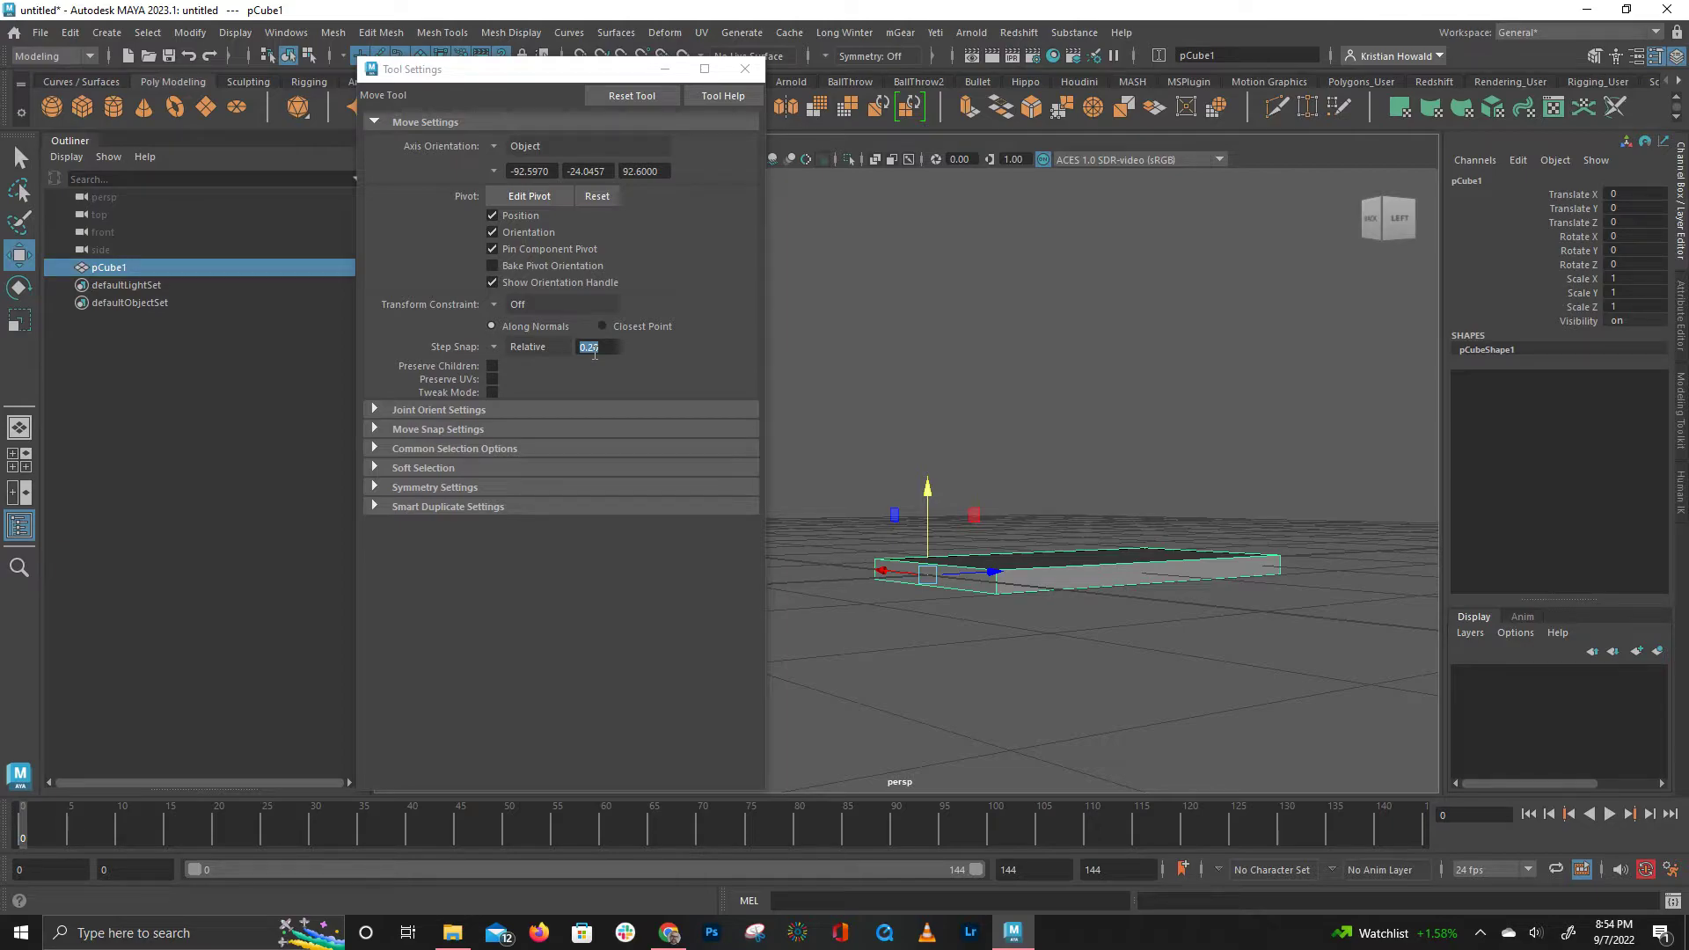
click(745, 69)
alt+drag(1047, 409, 709, 520)
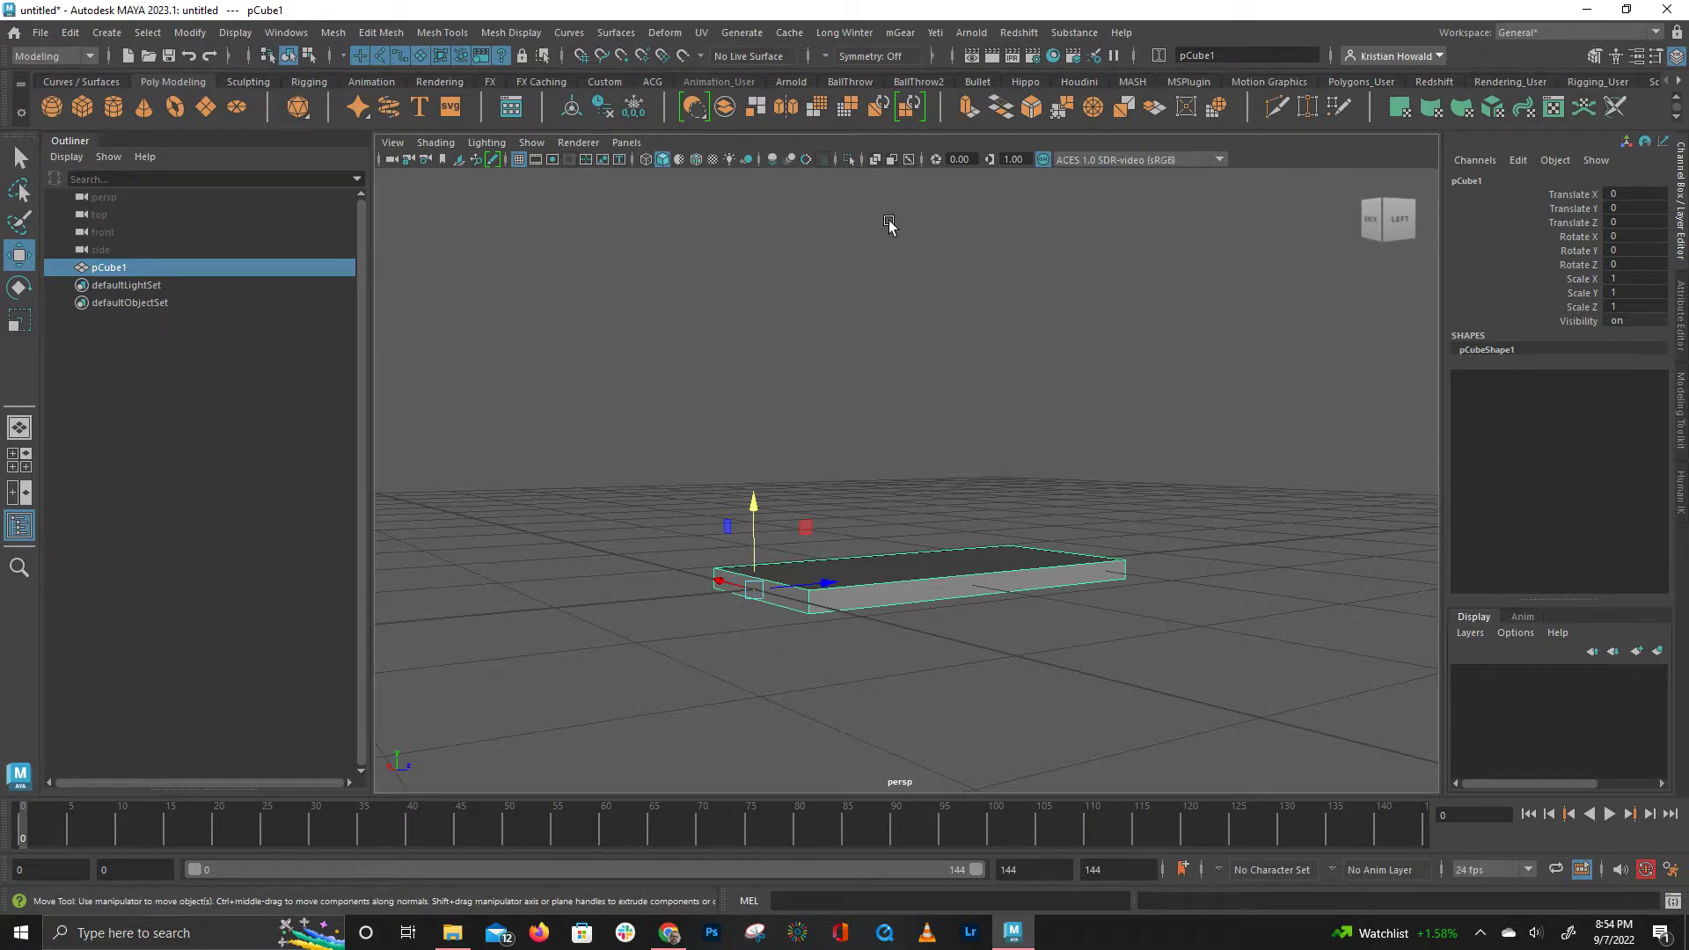
Turn off the Move tool's step snap and test a free vertical move of the slab, undoing that move
double_click(20, 255)
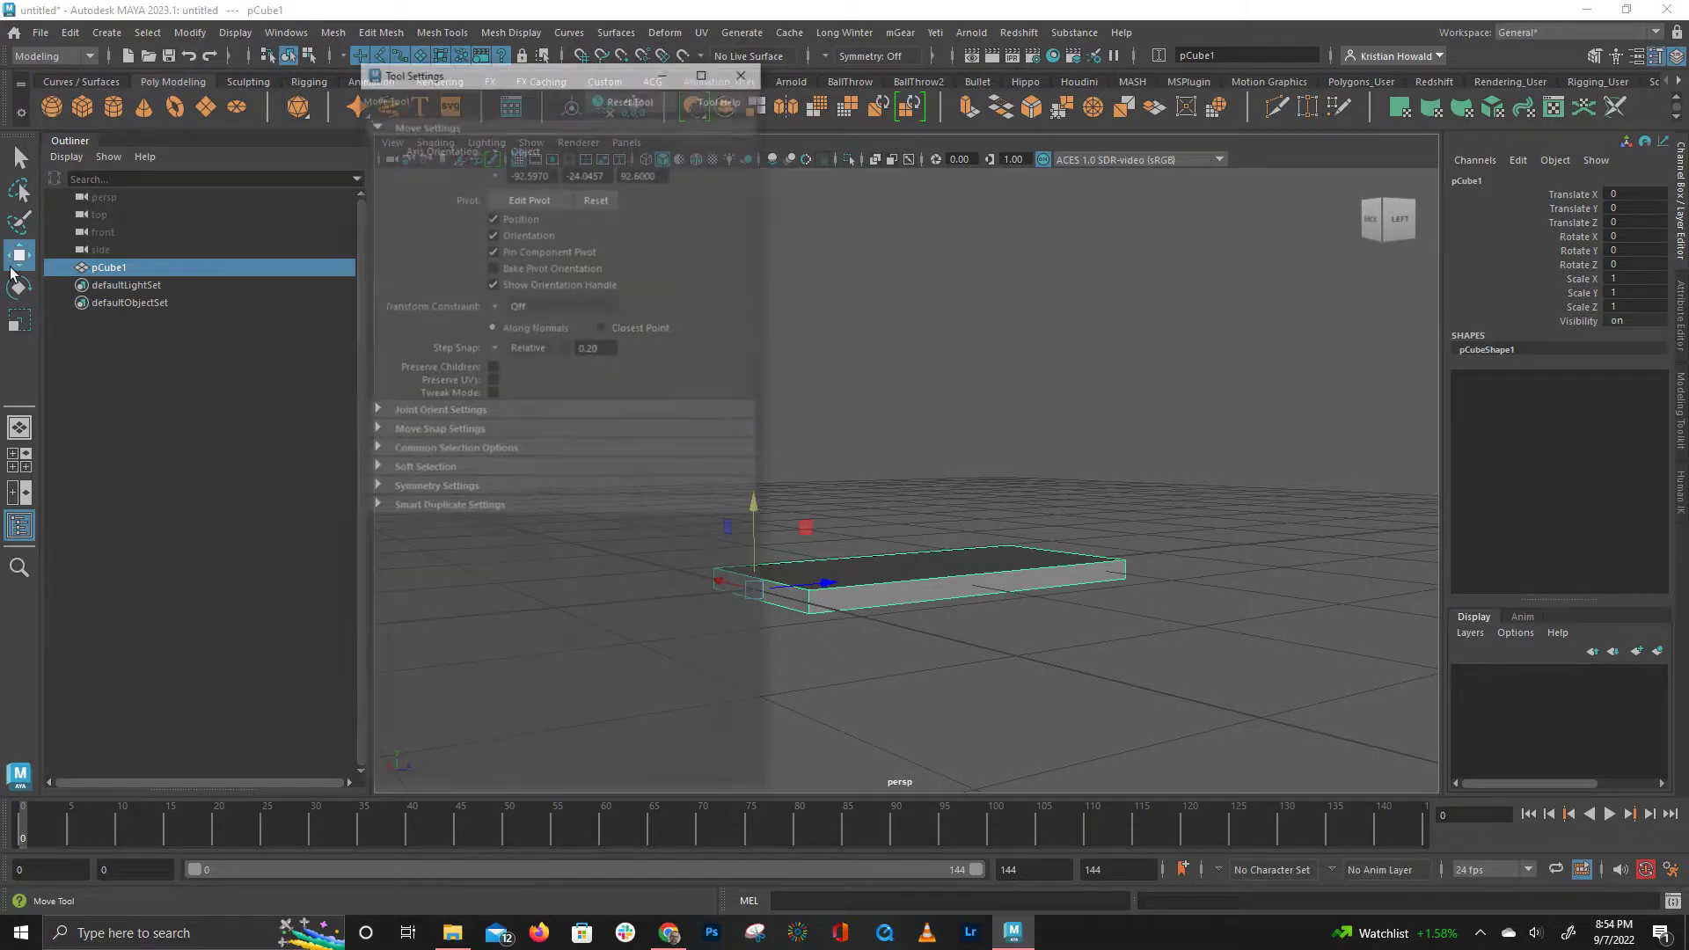
click(500, 345)
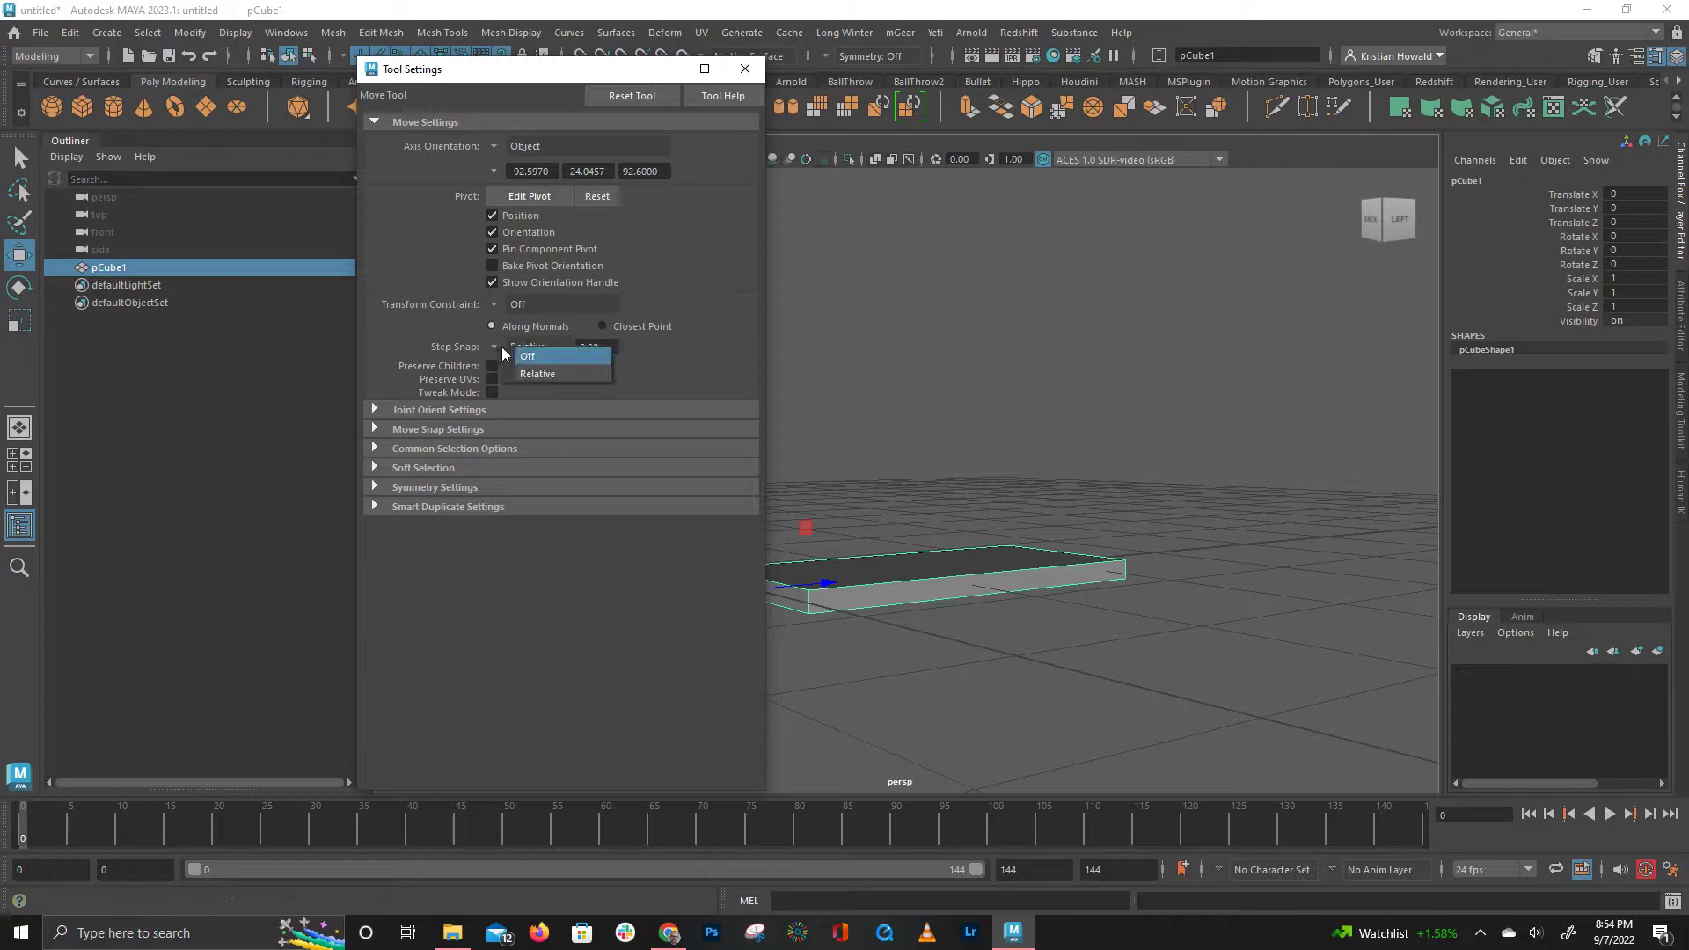
click(527, 360)
key(f)
drag(967, 477, 981, 411)
key(ctrl+z)
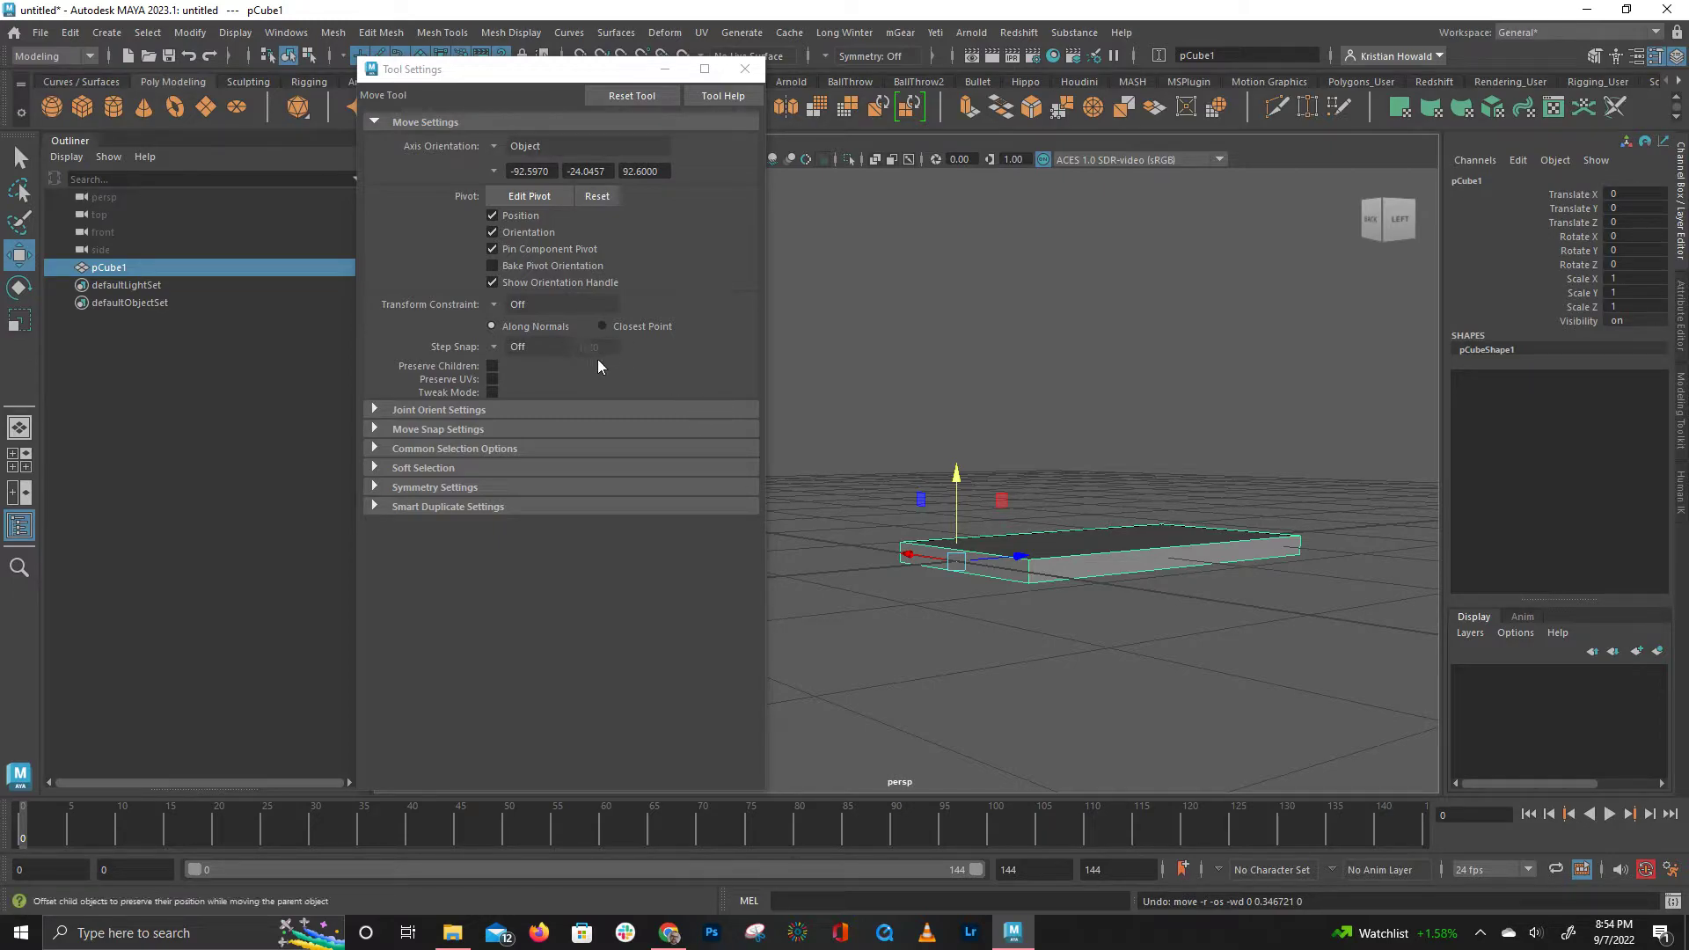
click(746, 69)
alt+drag(941, 319, 965, 361)
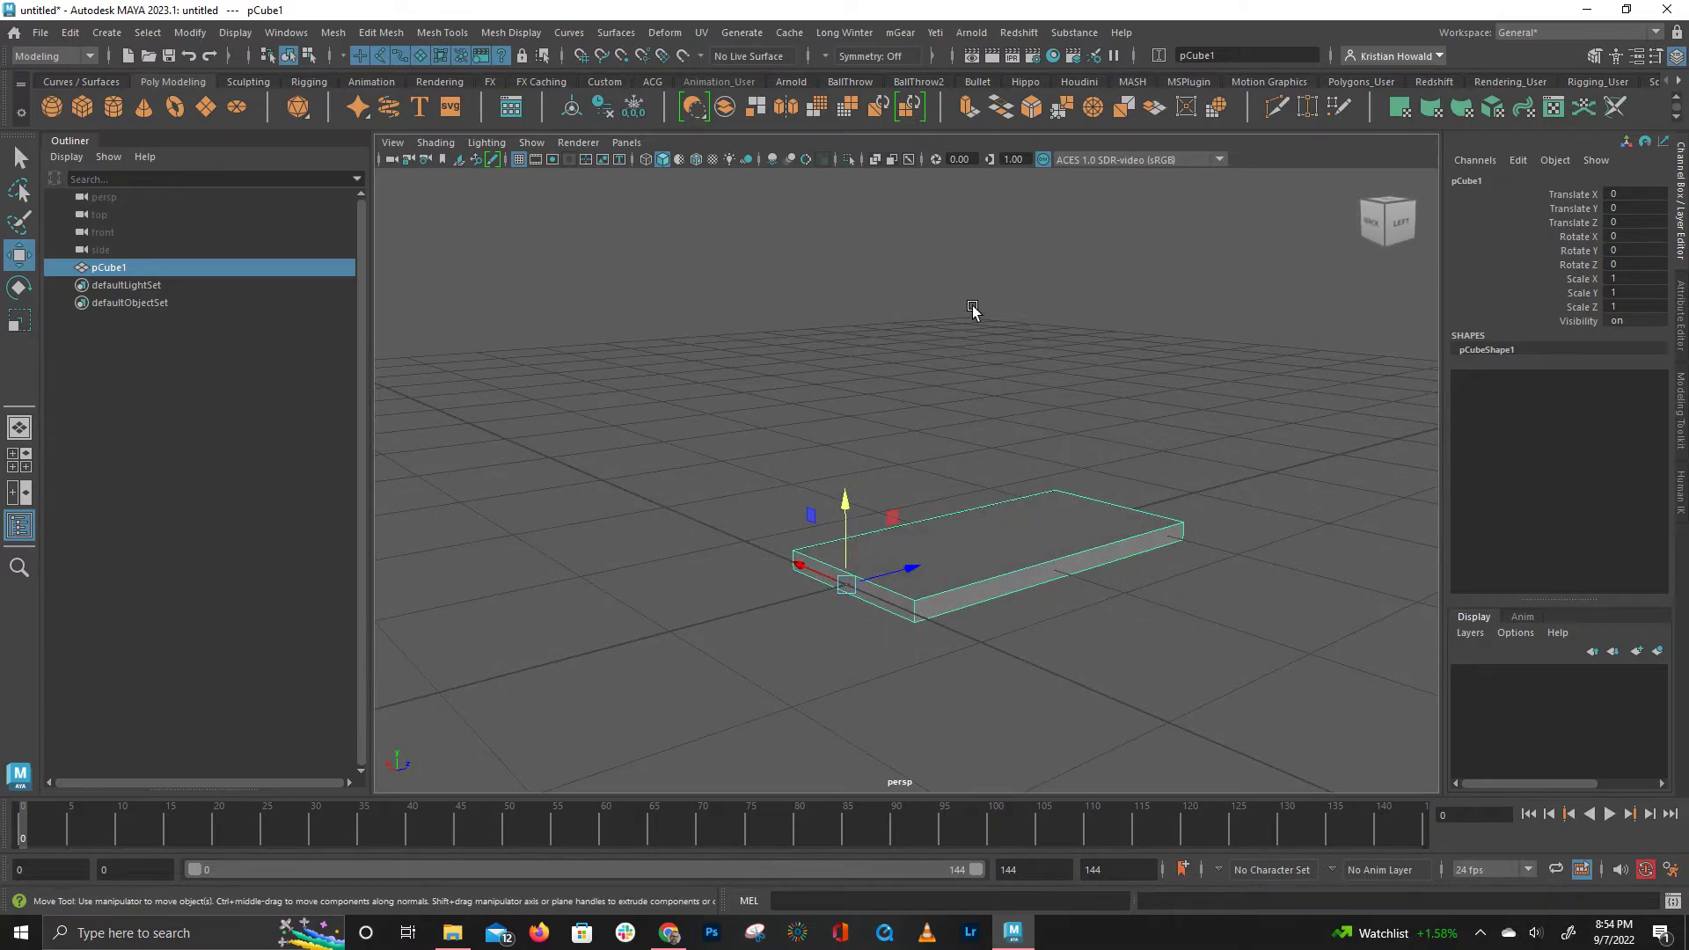
Turn the Move tool's step snapping back on, and try raising the slab 0.8 along Y before undoing the move
click(1016, 378)
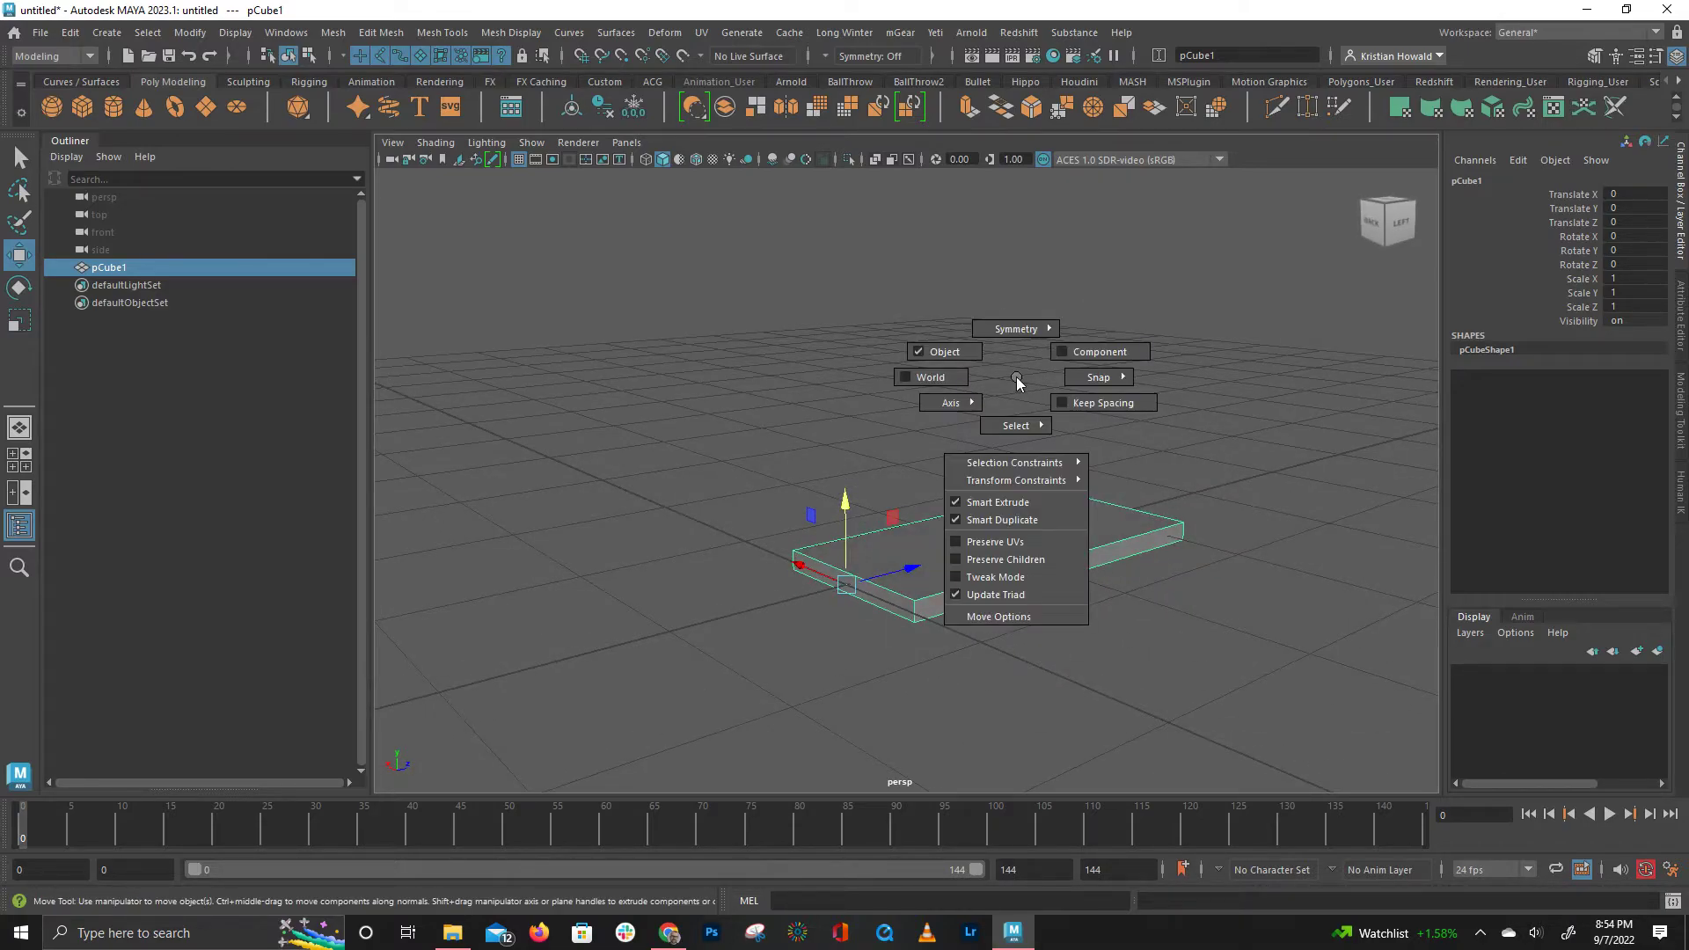
mouse_move(1016, 376)
mouse_down()
mouse_move(1188, 389)
mouse_move(1016, 451)
mouse_move(1131, 373)
mouse_move(953, 339)
mouse_move(1187, 373)
mouse_move(1162, 405)
mouse_move(1181, 377)
mouse_up()
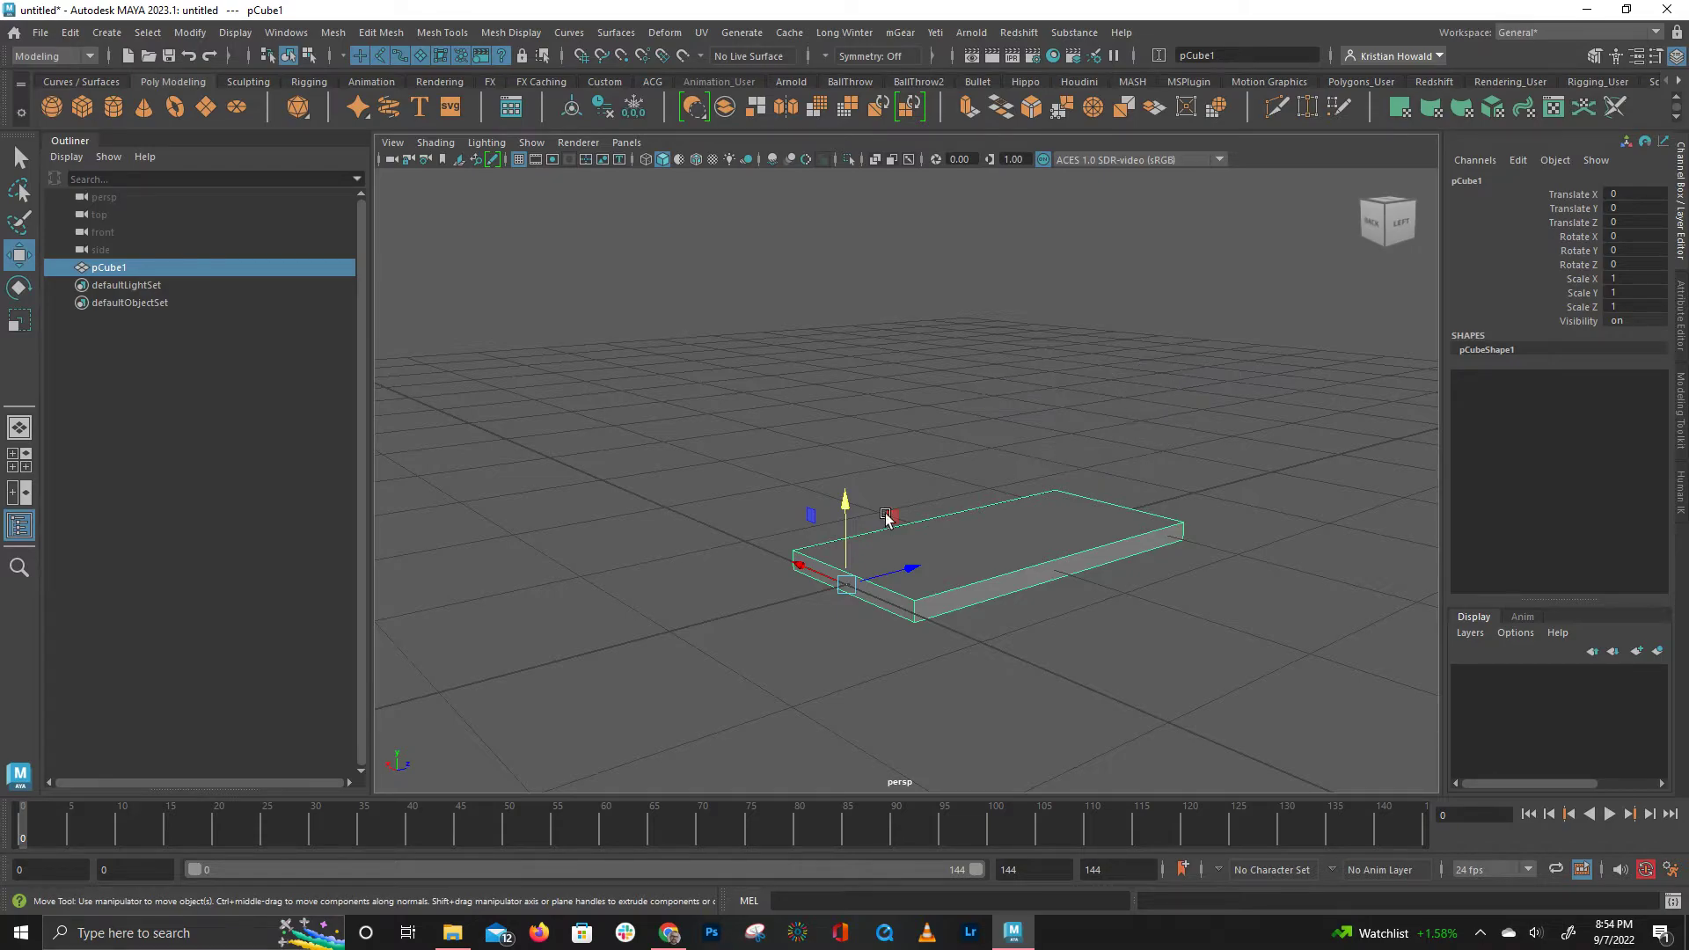
drag(845, 499, 848, 374)
click(852, 426)
key(ctrl+z)
drag(849, 509, 844, 346)
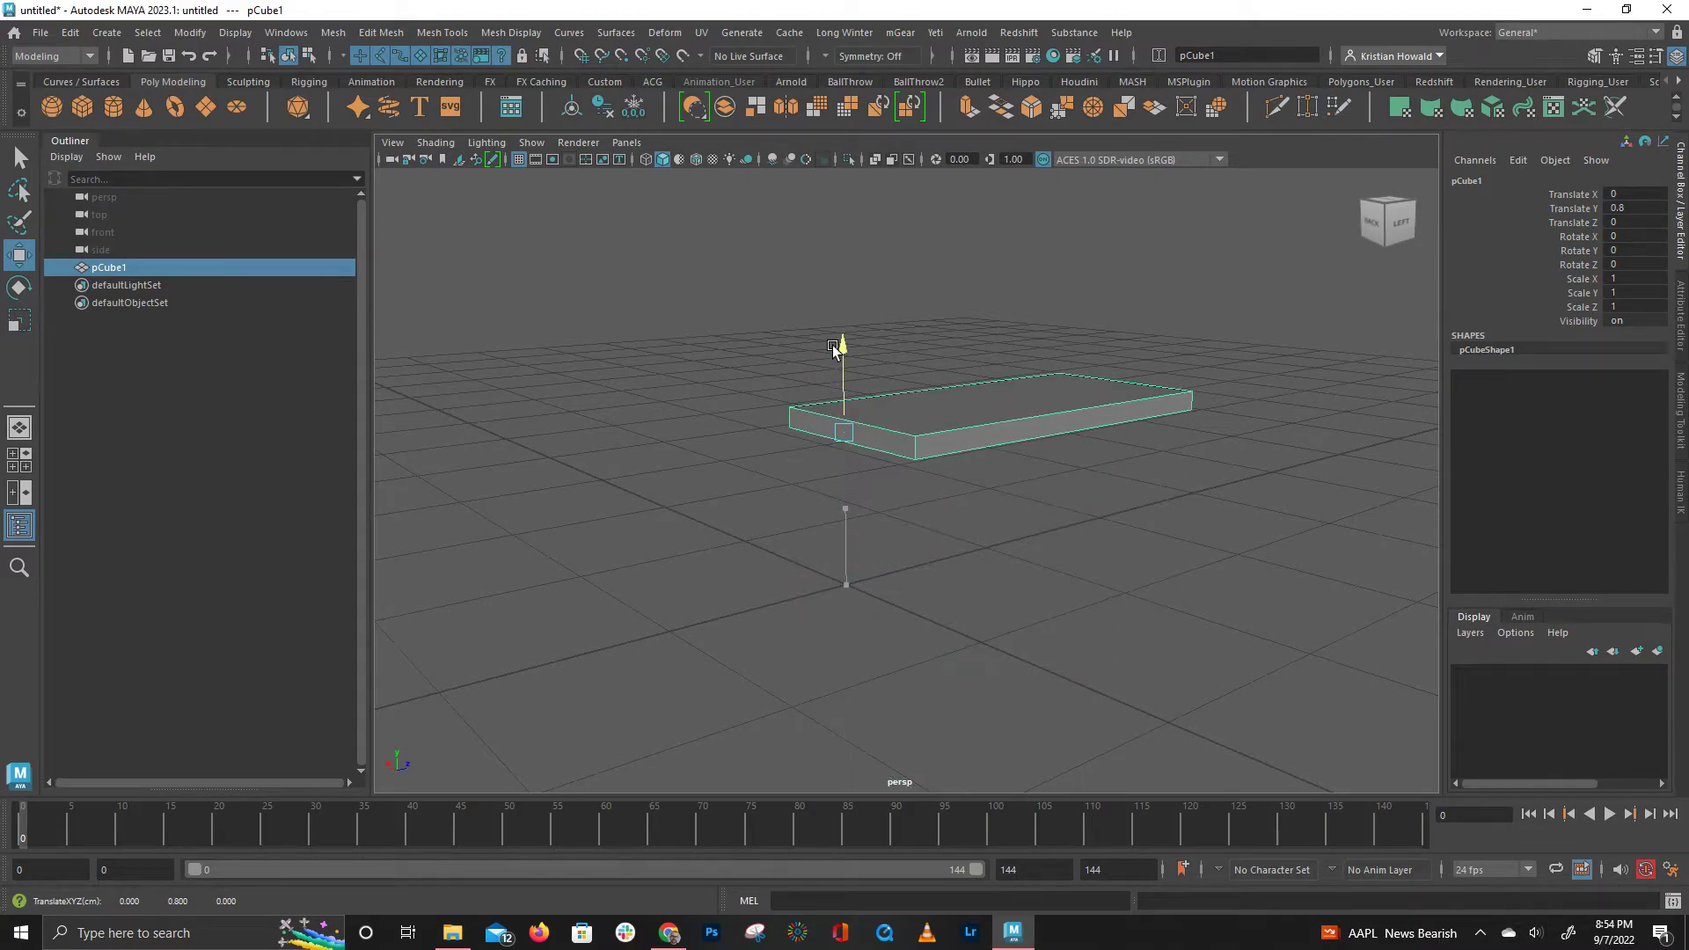
key(ctrl+z)
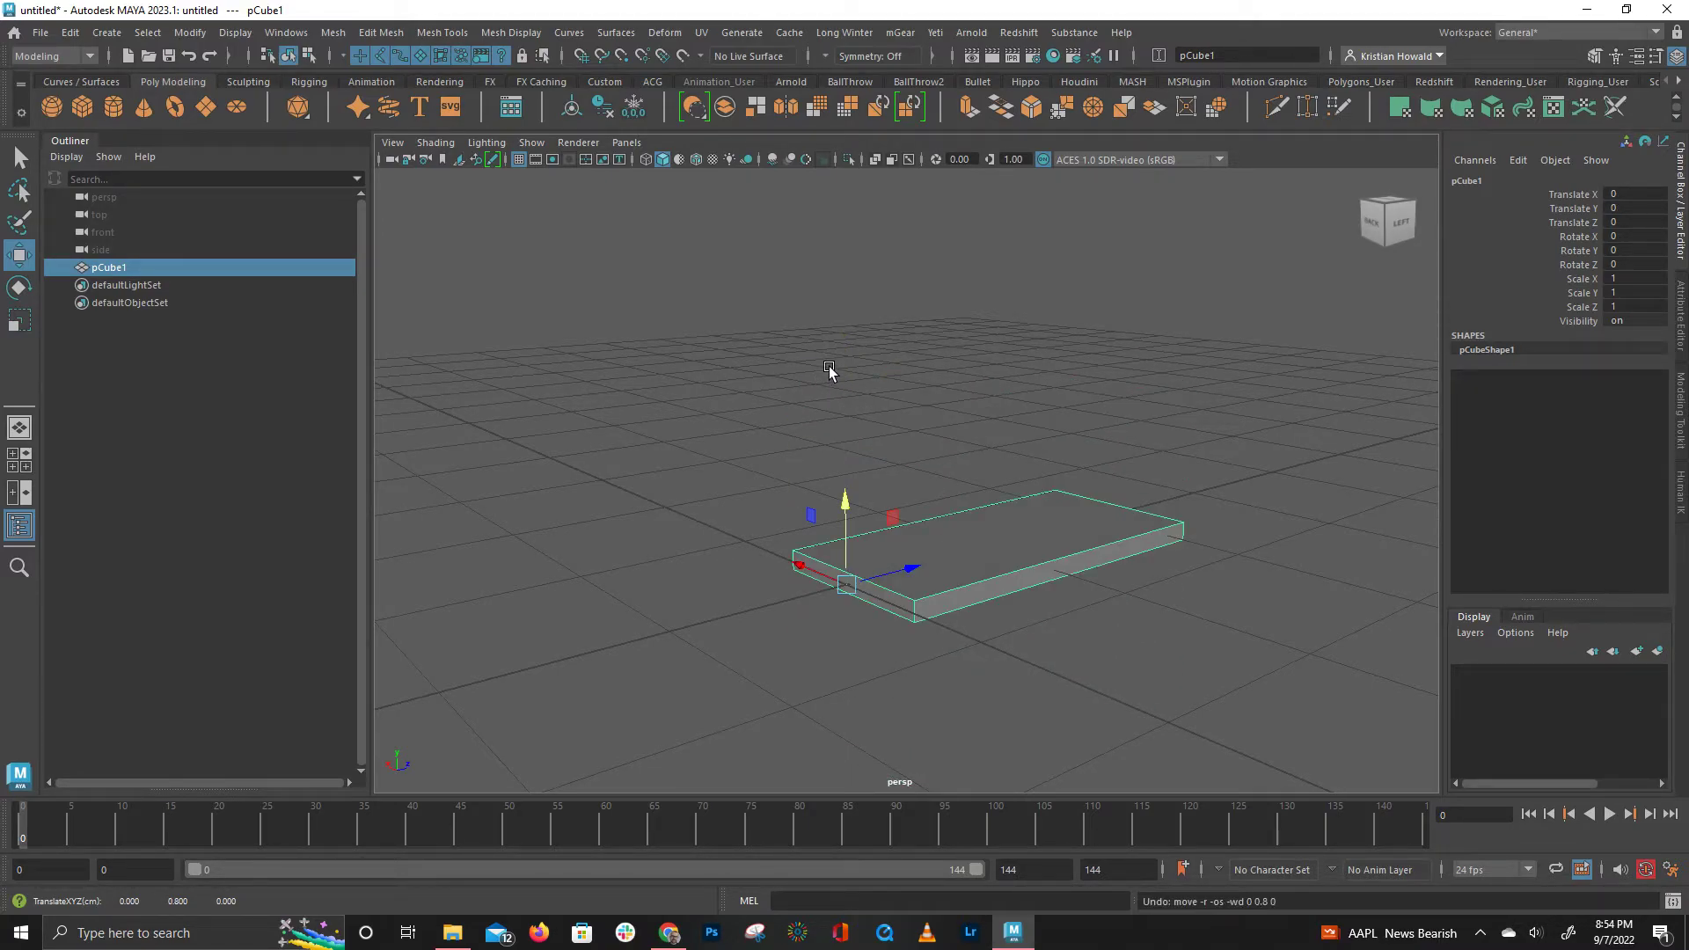
Examine the Move tool's quick snap options for the slab
key(w)
click(832, 367)
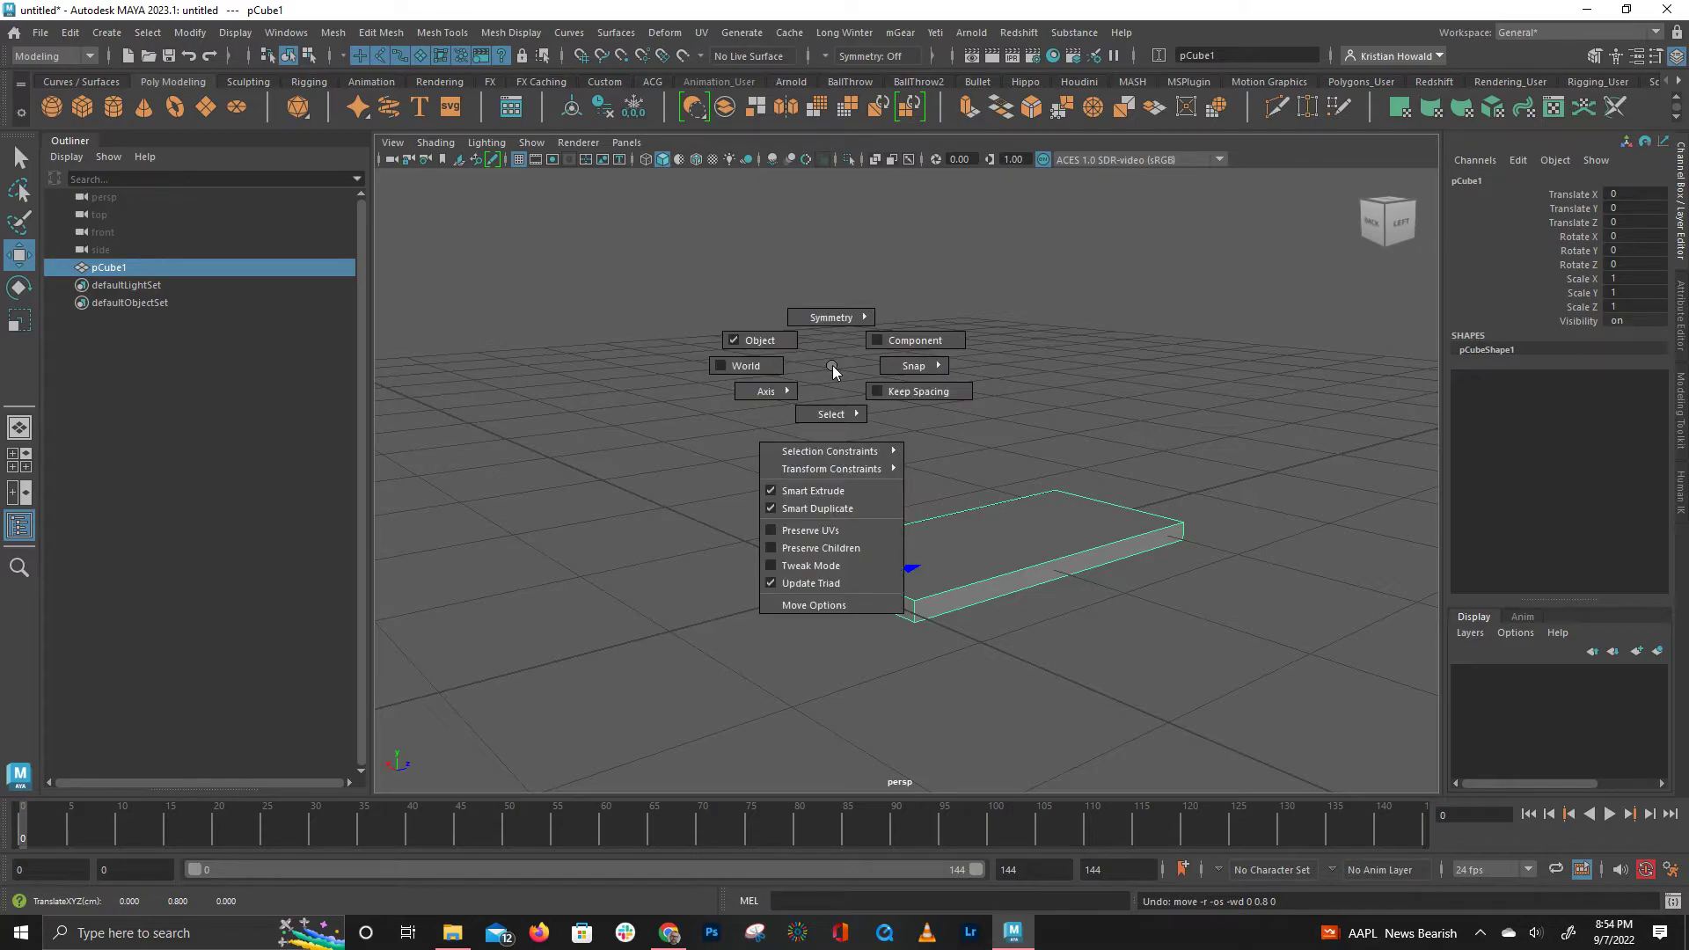
drag(835, 366, 994, 368)
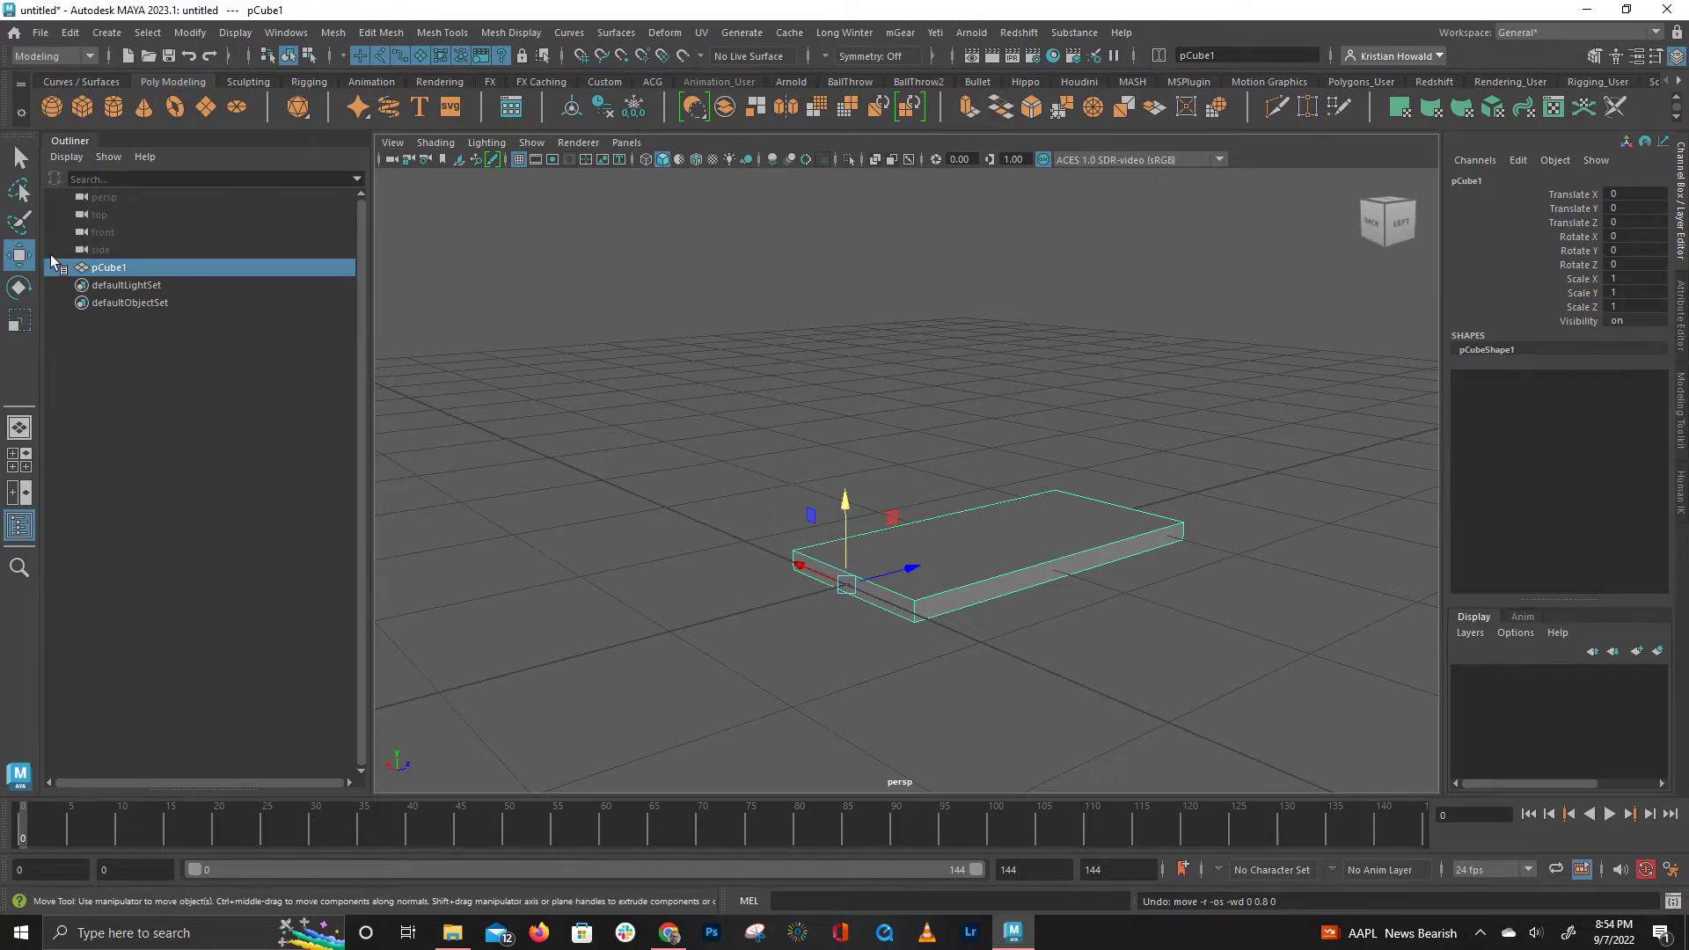
Set the Rotate tool's step snap to Relative at 45 degrees, and test a -45 degree rotation about X, undoing it
double_click(18, 288)
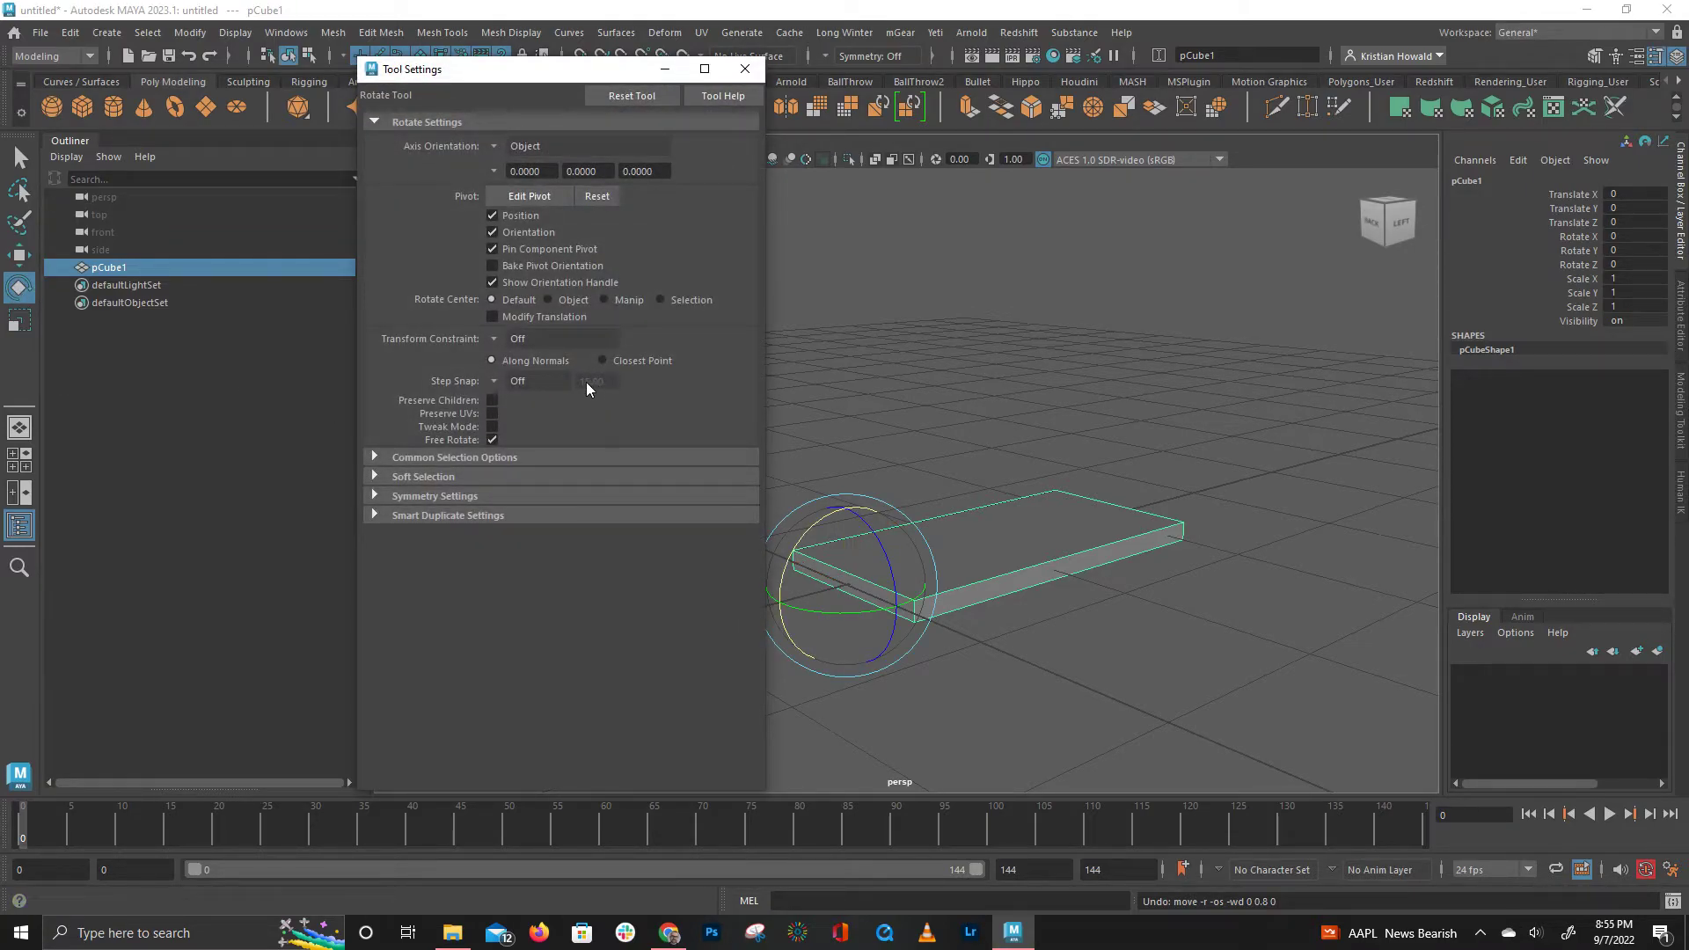
click(494, 382)
click(533, 413)
click(610, 384)
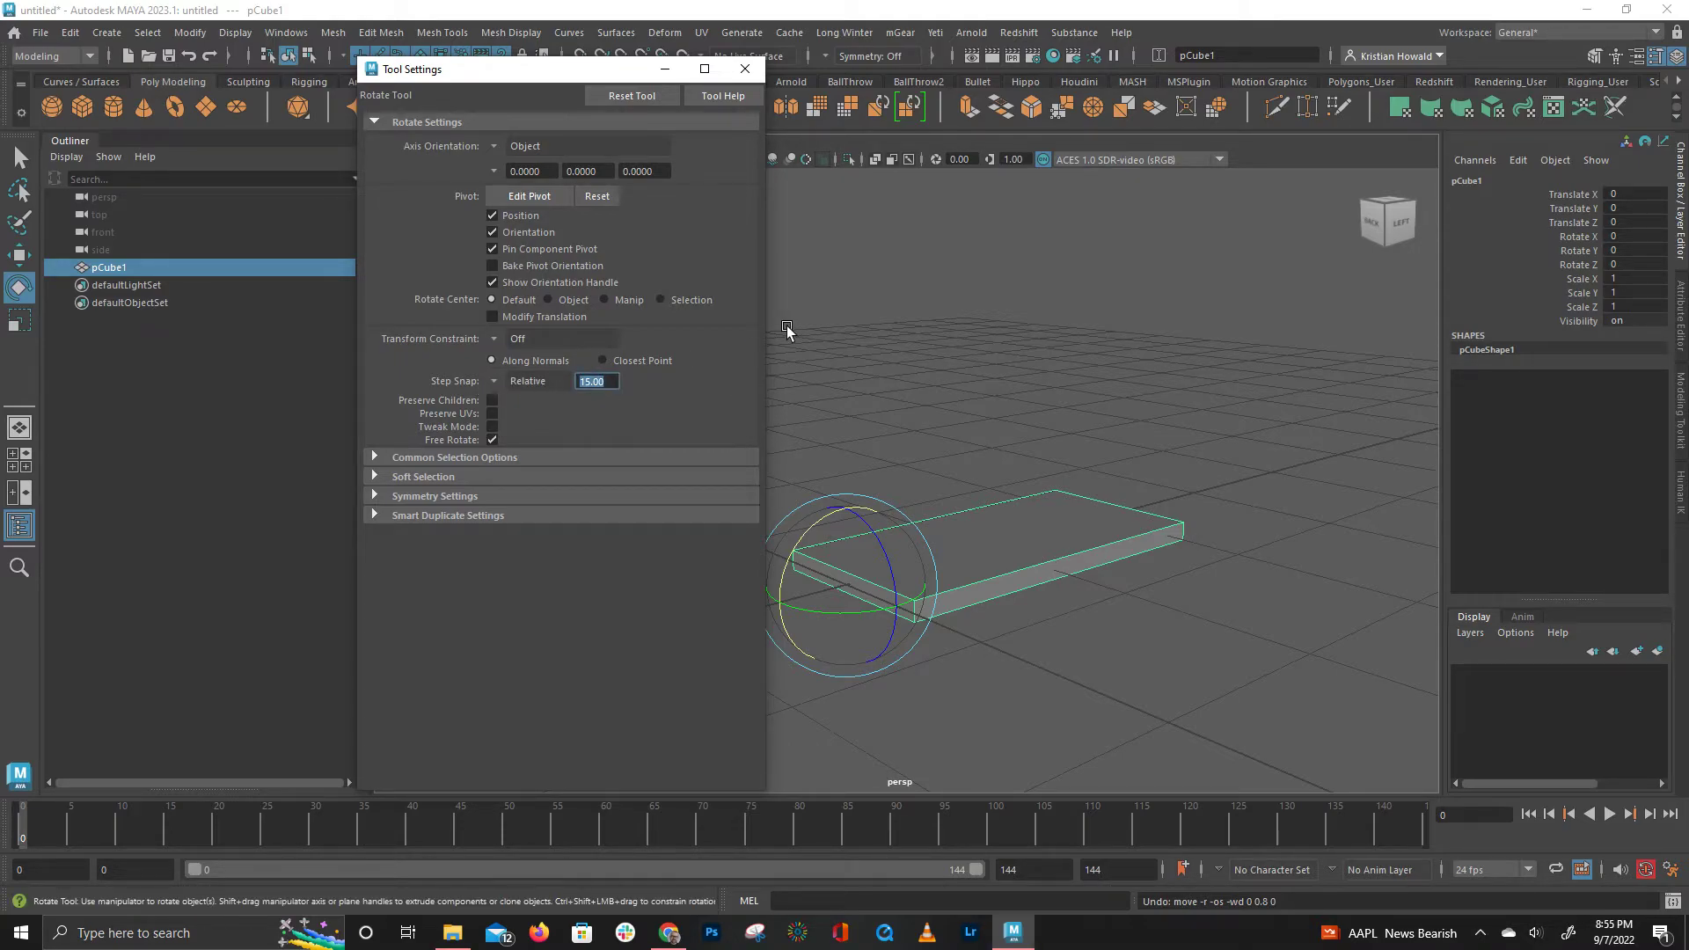
text(45)
key(Tab)
alt+drag(1047, 407, 914, 637)
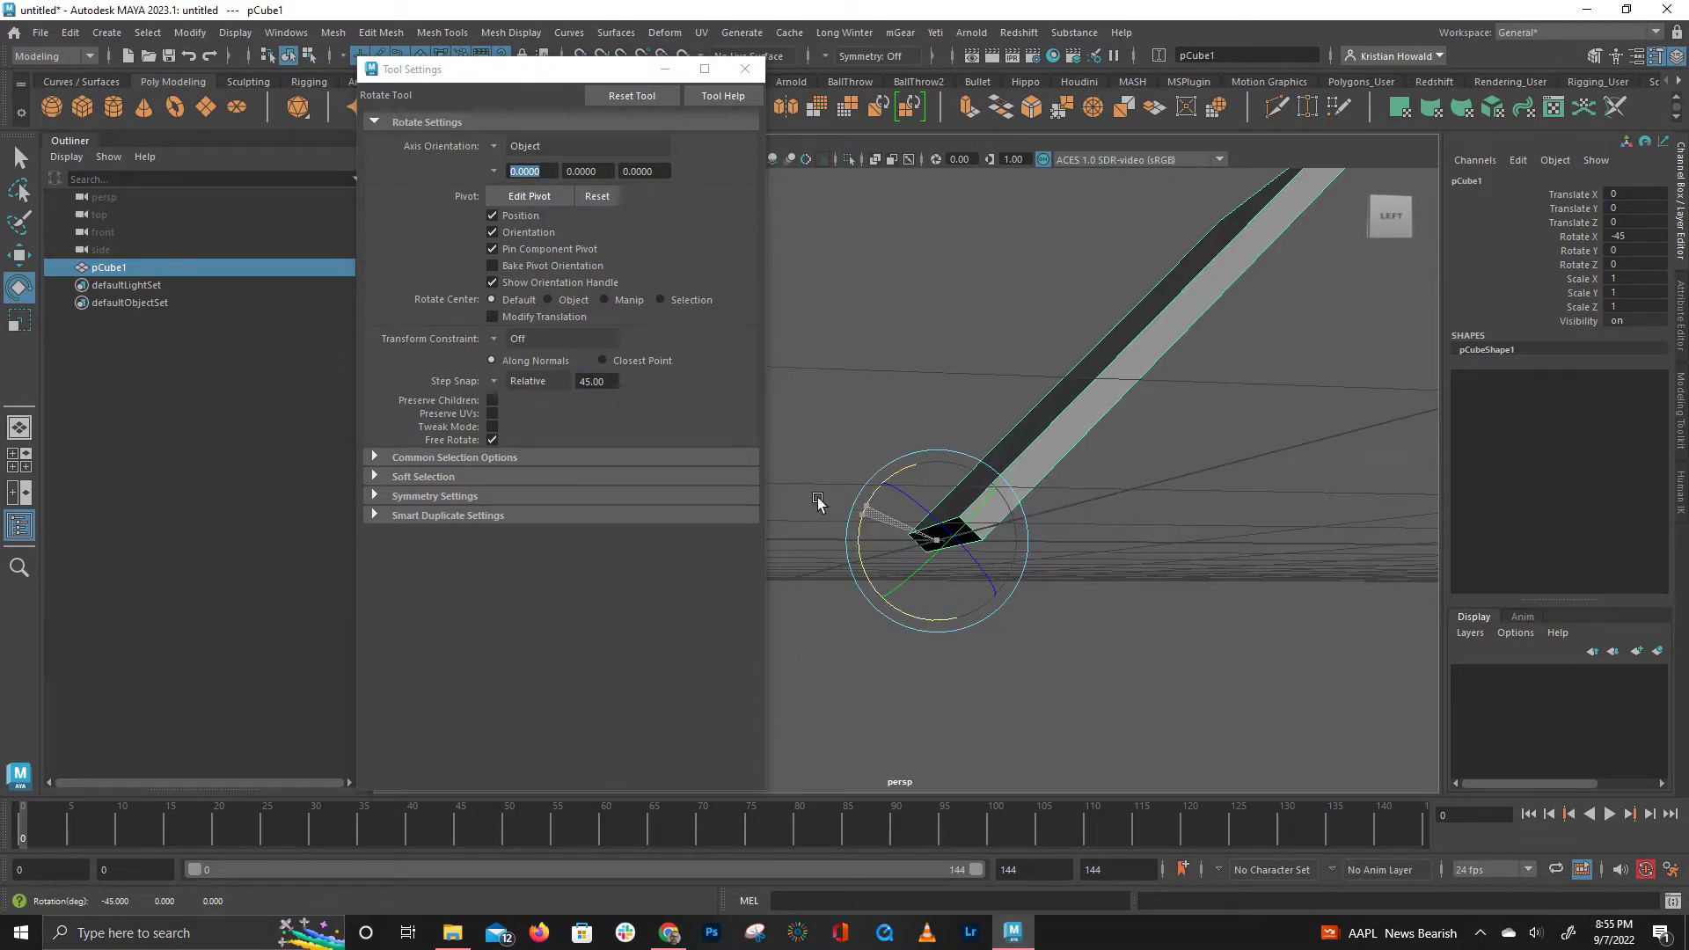
key(ctrl+z)
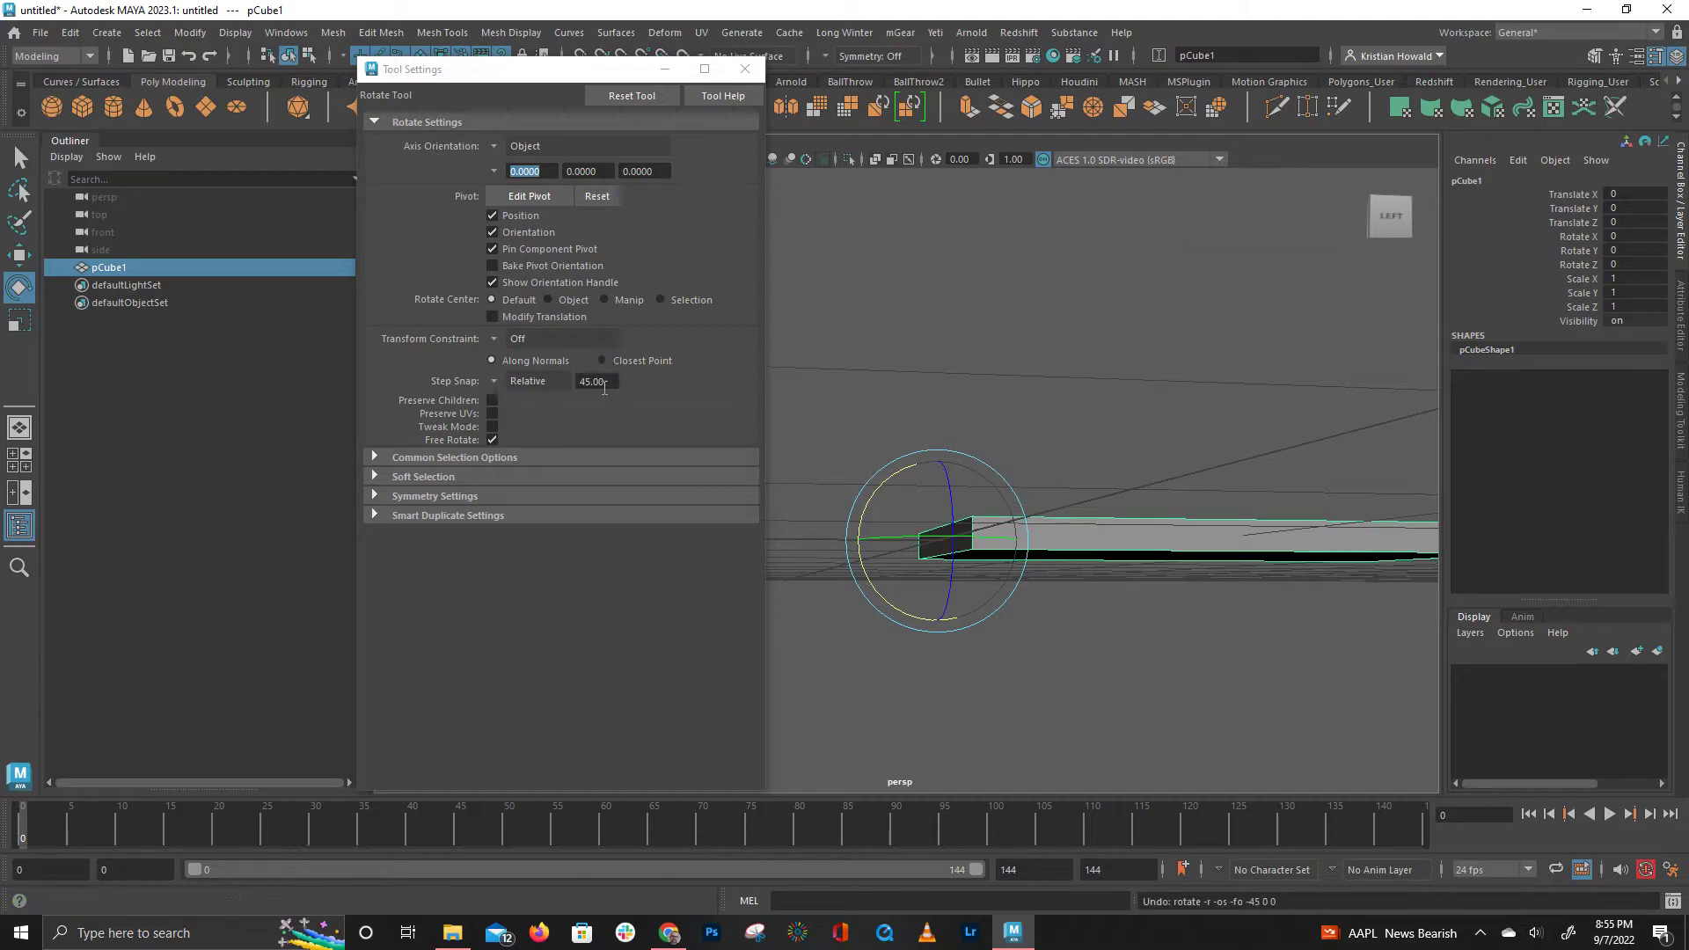
Set the Rotate tool's step size to 5 degrees and test it by rotating the slab about X, undoing the rotation
click(592, 381)
text(5)
key(Return)
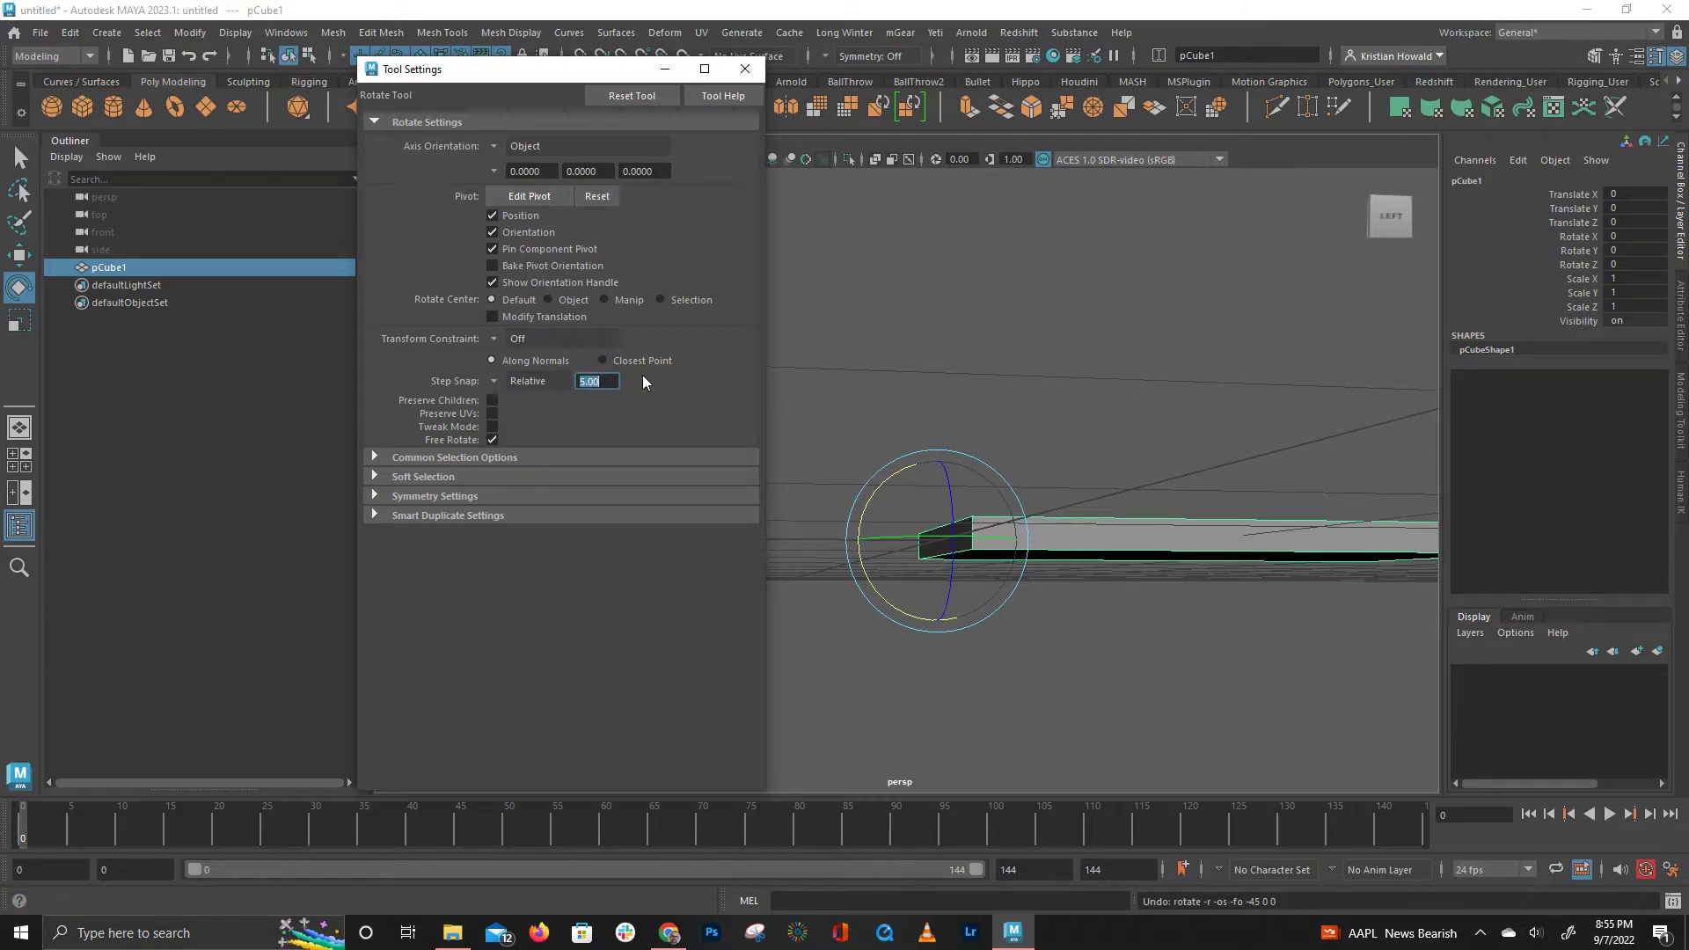
drag(870, 489, 886, 586)
key(ctrl+z)
Set the Rotate tool's step size to 10 degrees and test it on the slab's X rotation, undoing the test
click(610, 381)
text(10)
key(Return)
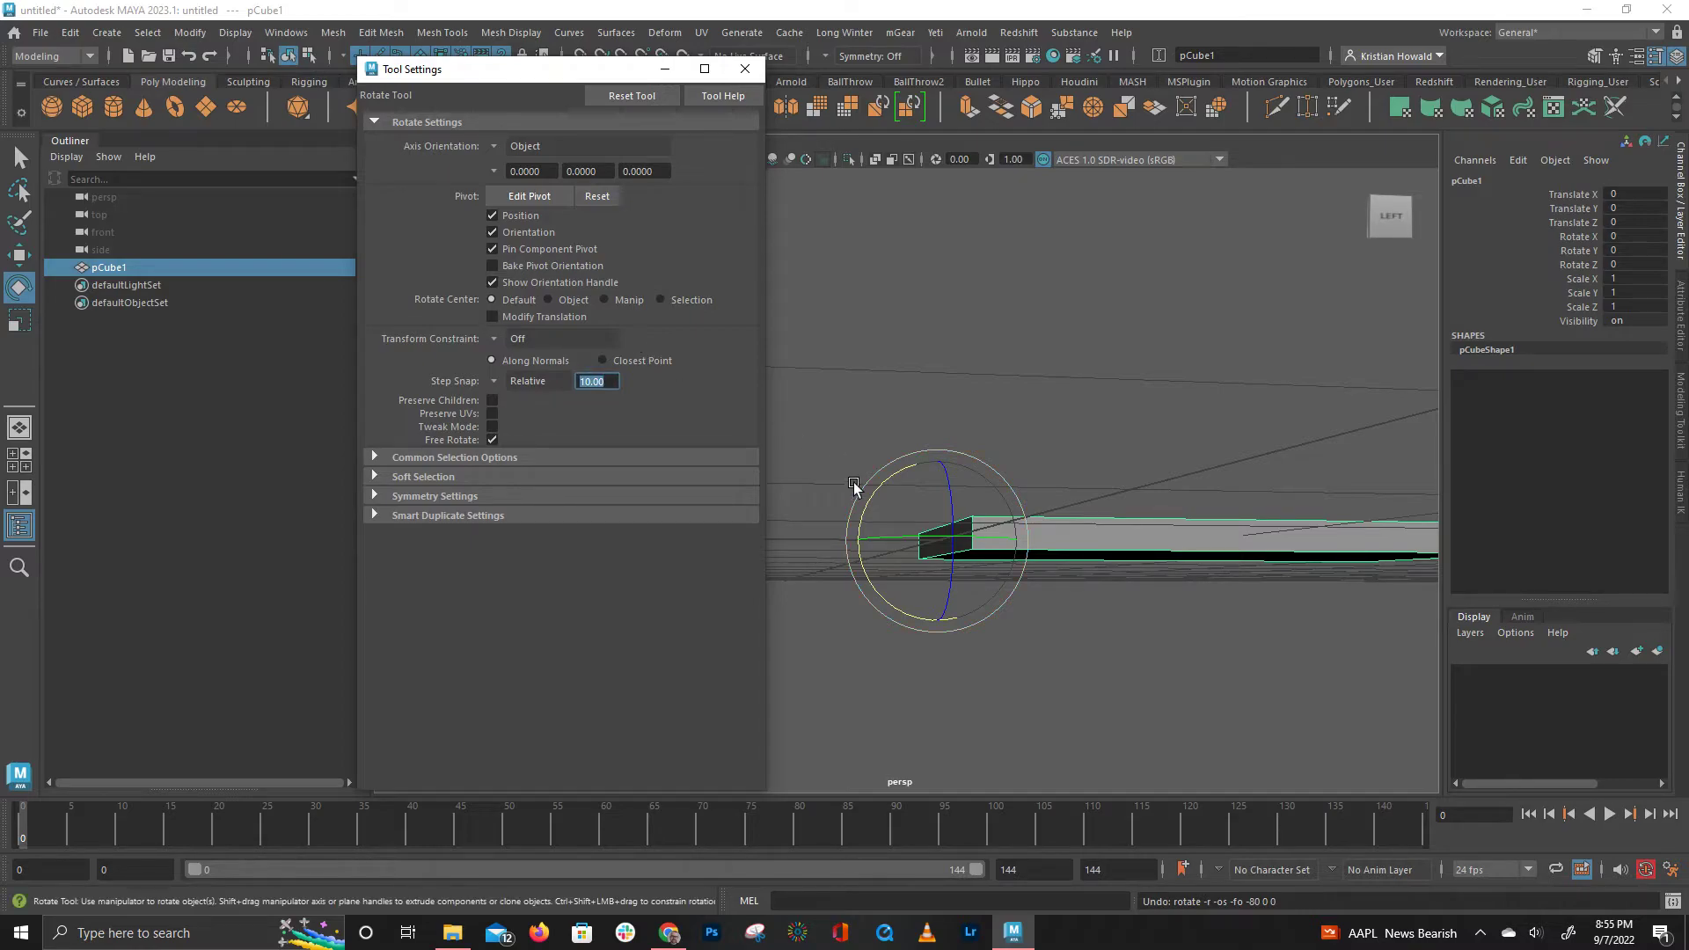
drag(890, 476, 878, 509)
key(ctrl+z)
key(ctrl+z)
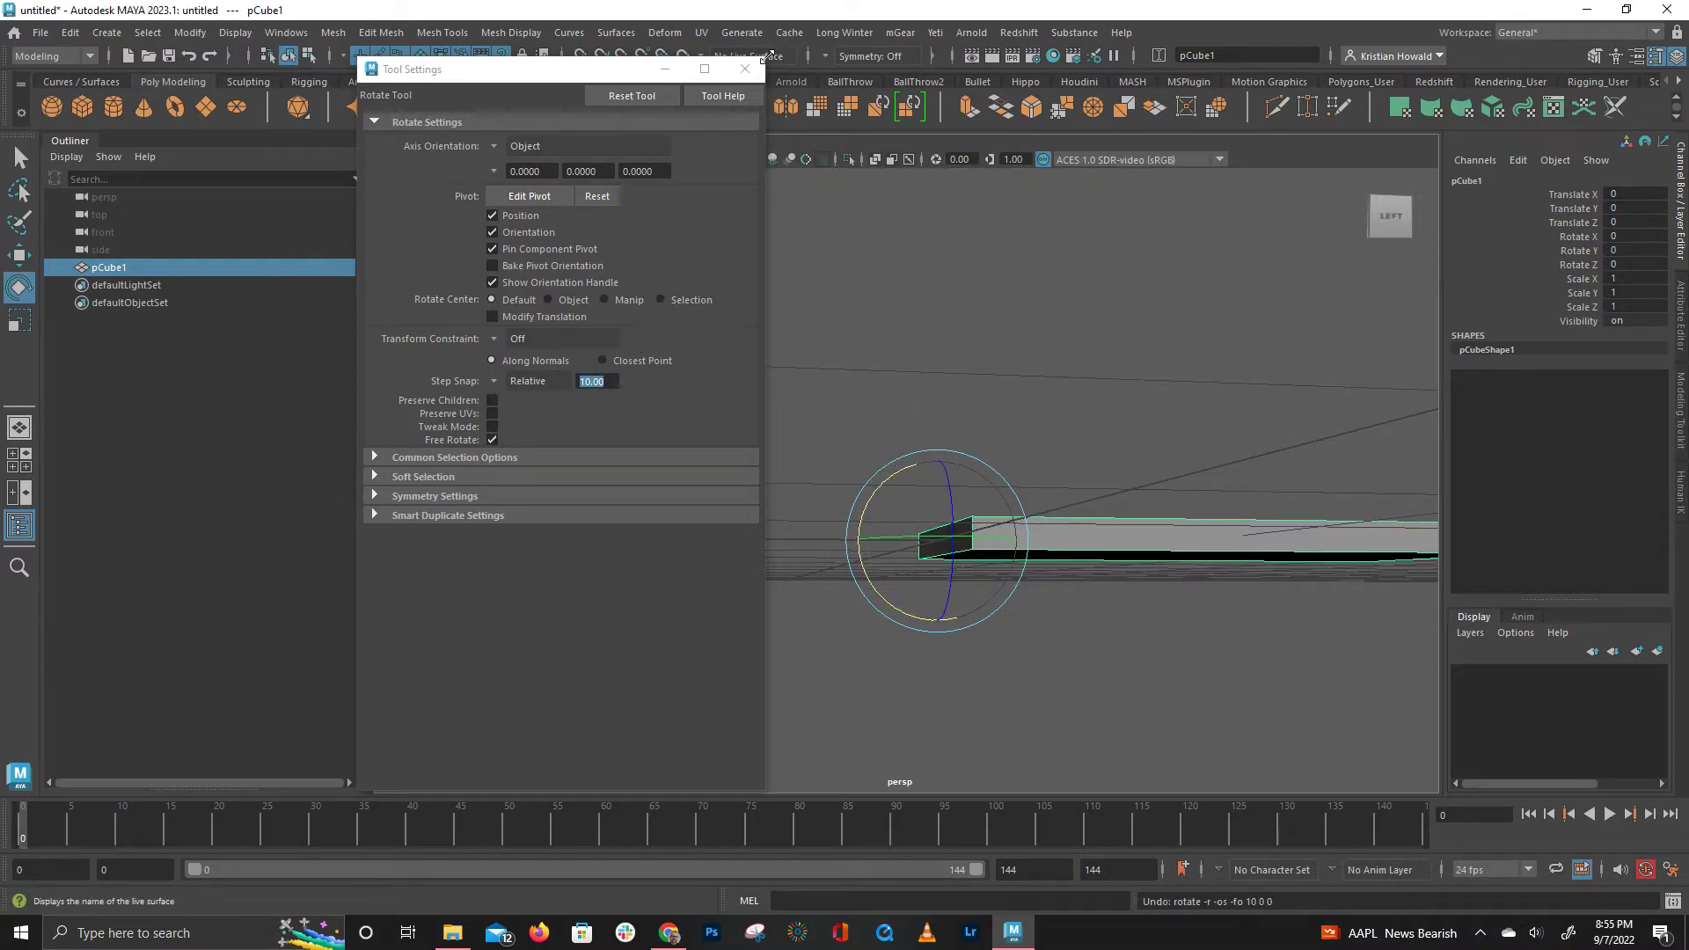
Close the Rotate tool settings and keep the Rotate tool active on the slab
click(745, 69)
scroll(880, 211, down, 2)
alt+middle_drag(906, 203, 612, 268)
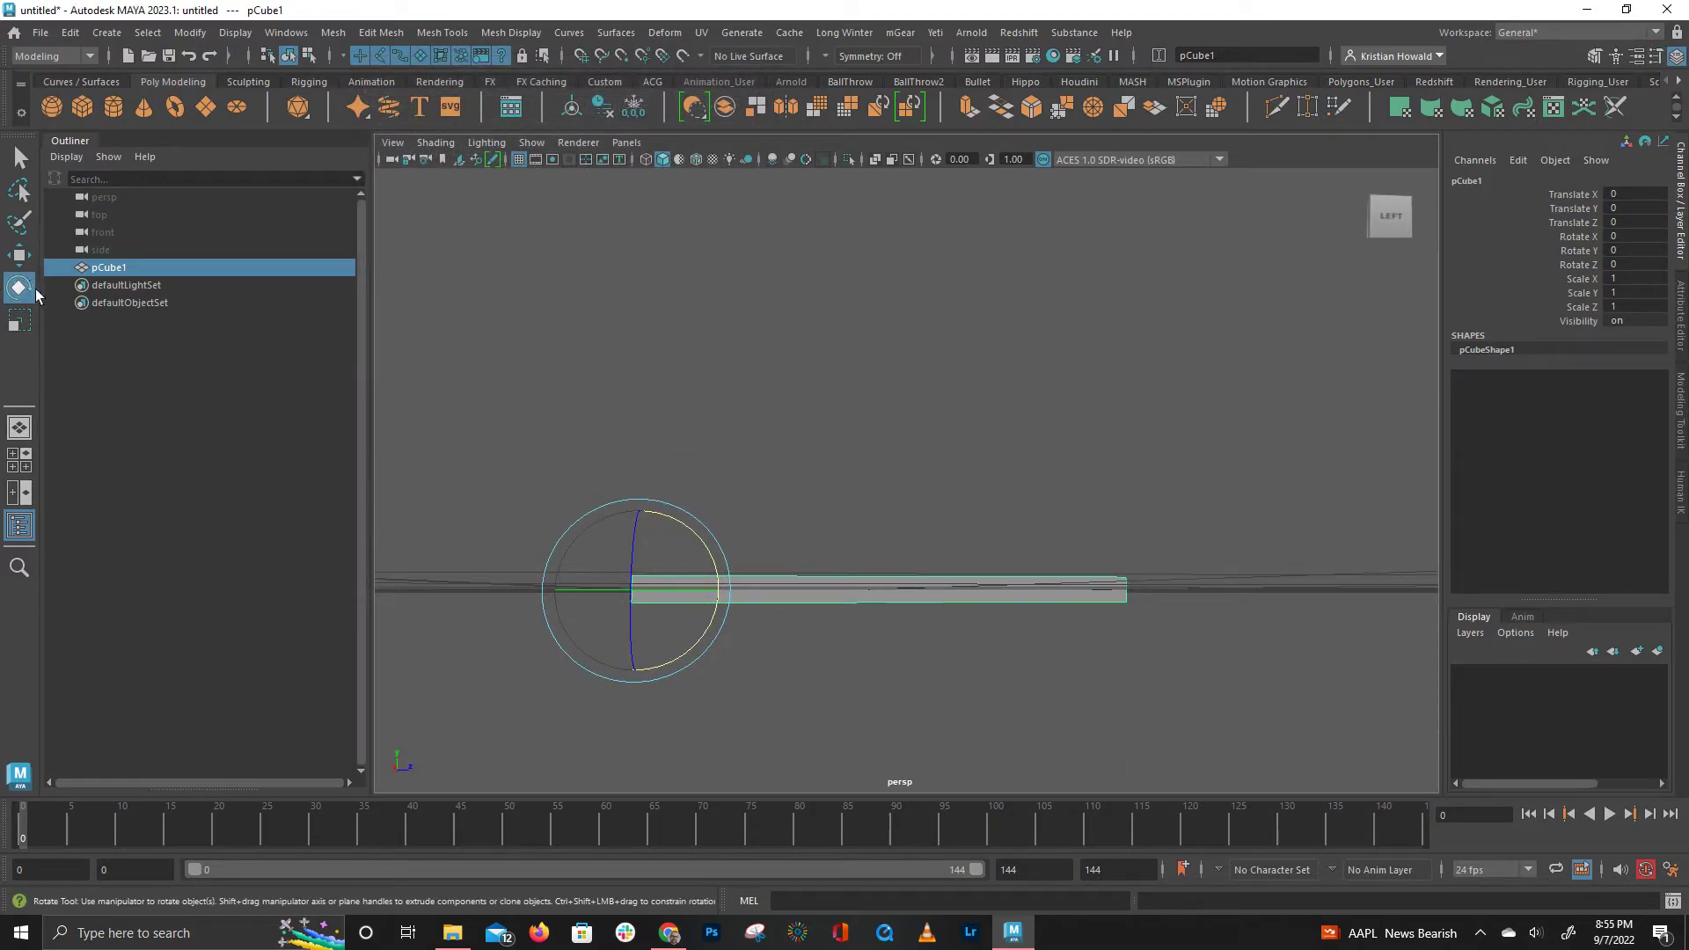
click(17, 288)
alt+drag(840, 290, 868, 305)
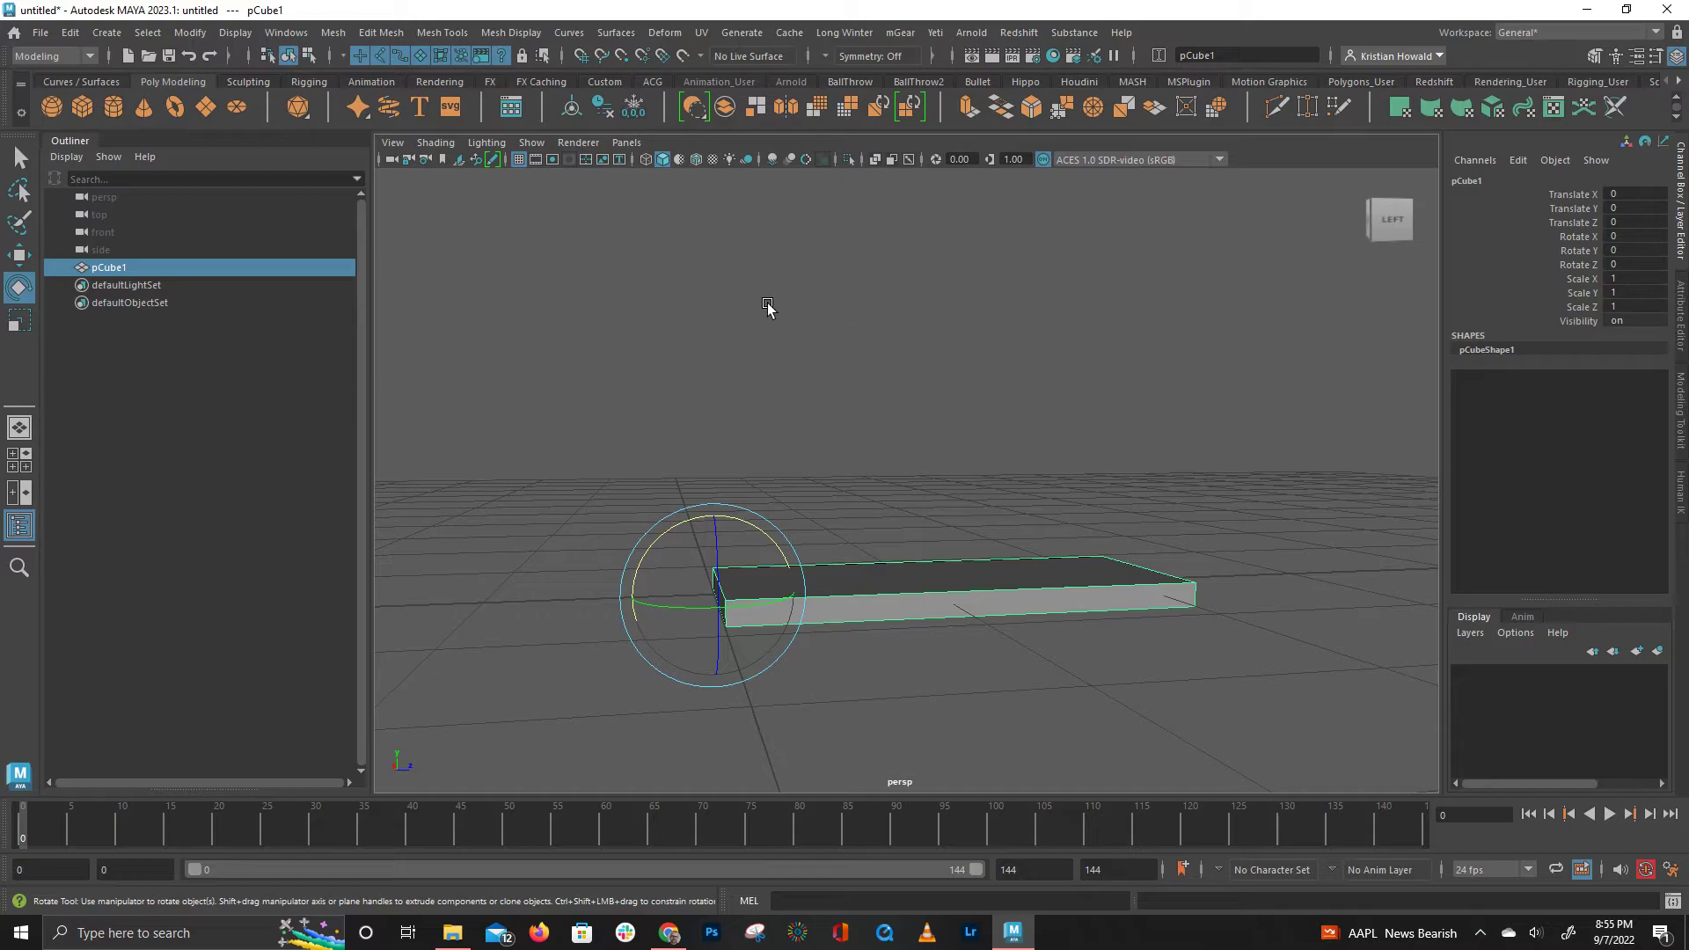
Turn off Discrete Rotate and test a free rotation of the slab, undoing the test
drag(770, 300, 821, 331)
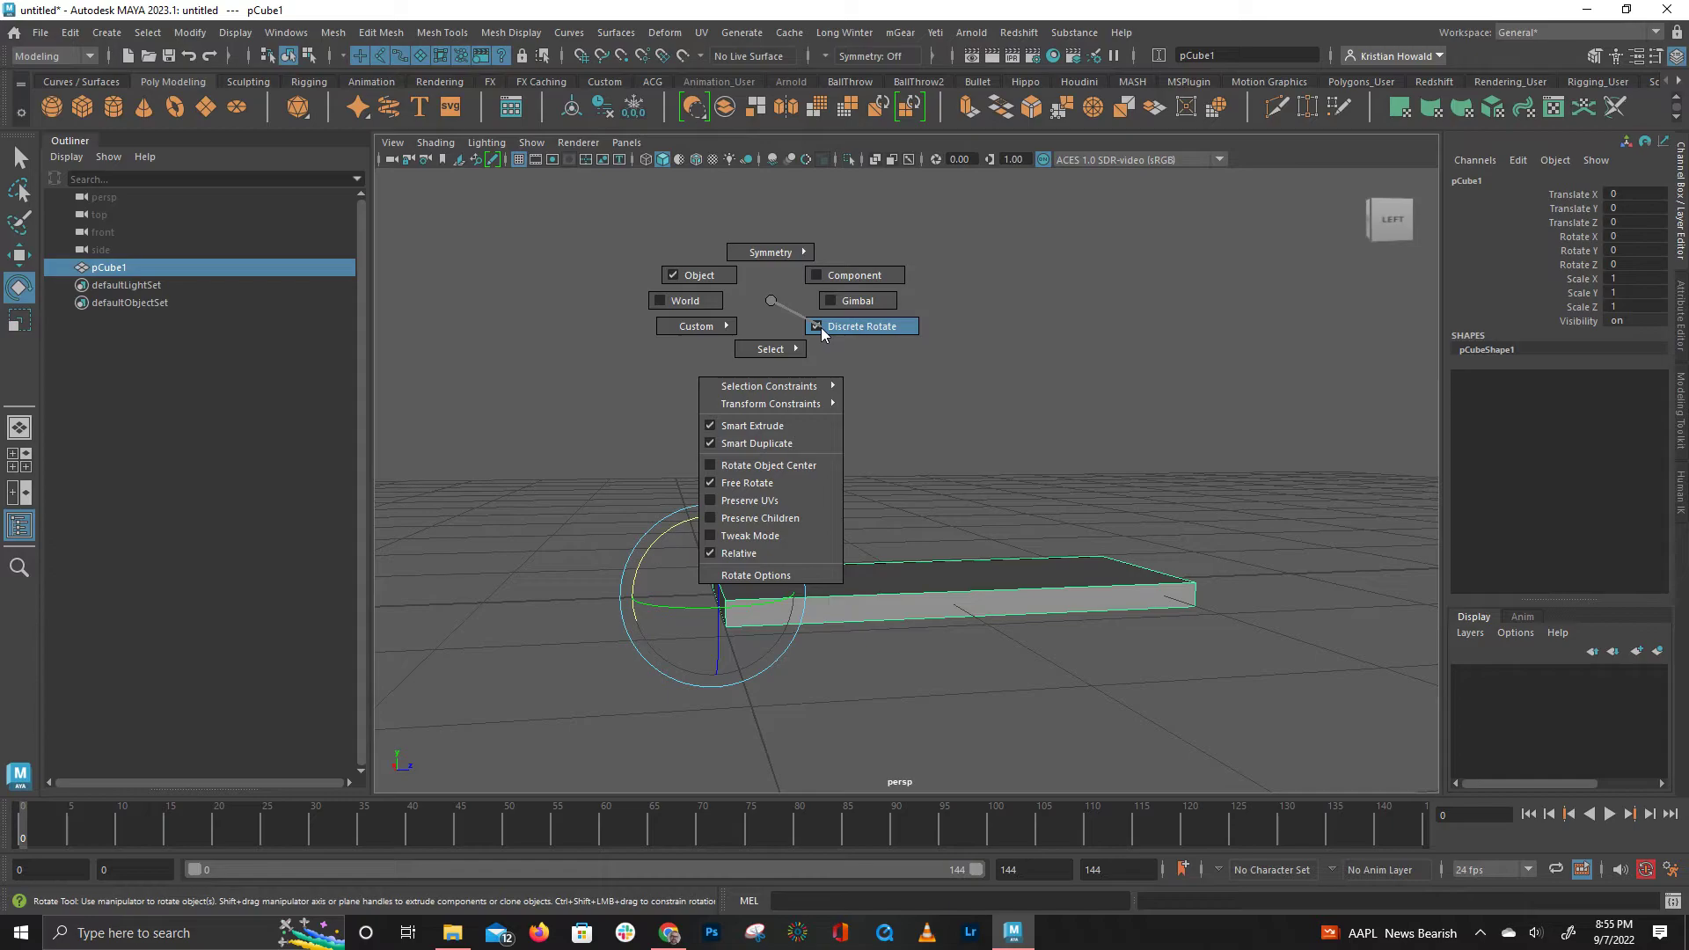
drag(820, 327, 825, 346)
drag(773, 554, 601, 484)
key(ctrl+z)
key(ctrl+z)
key(ctrl+z)
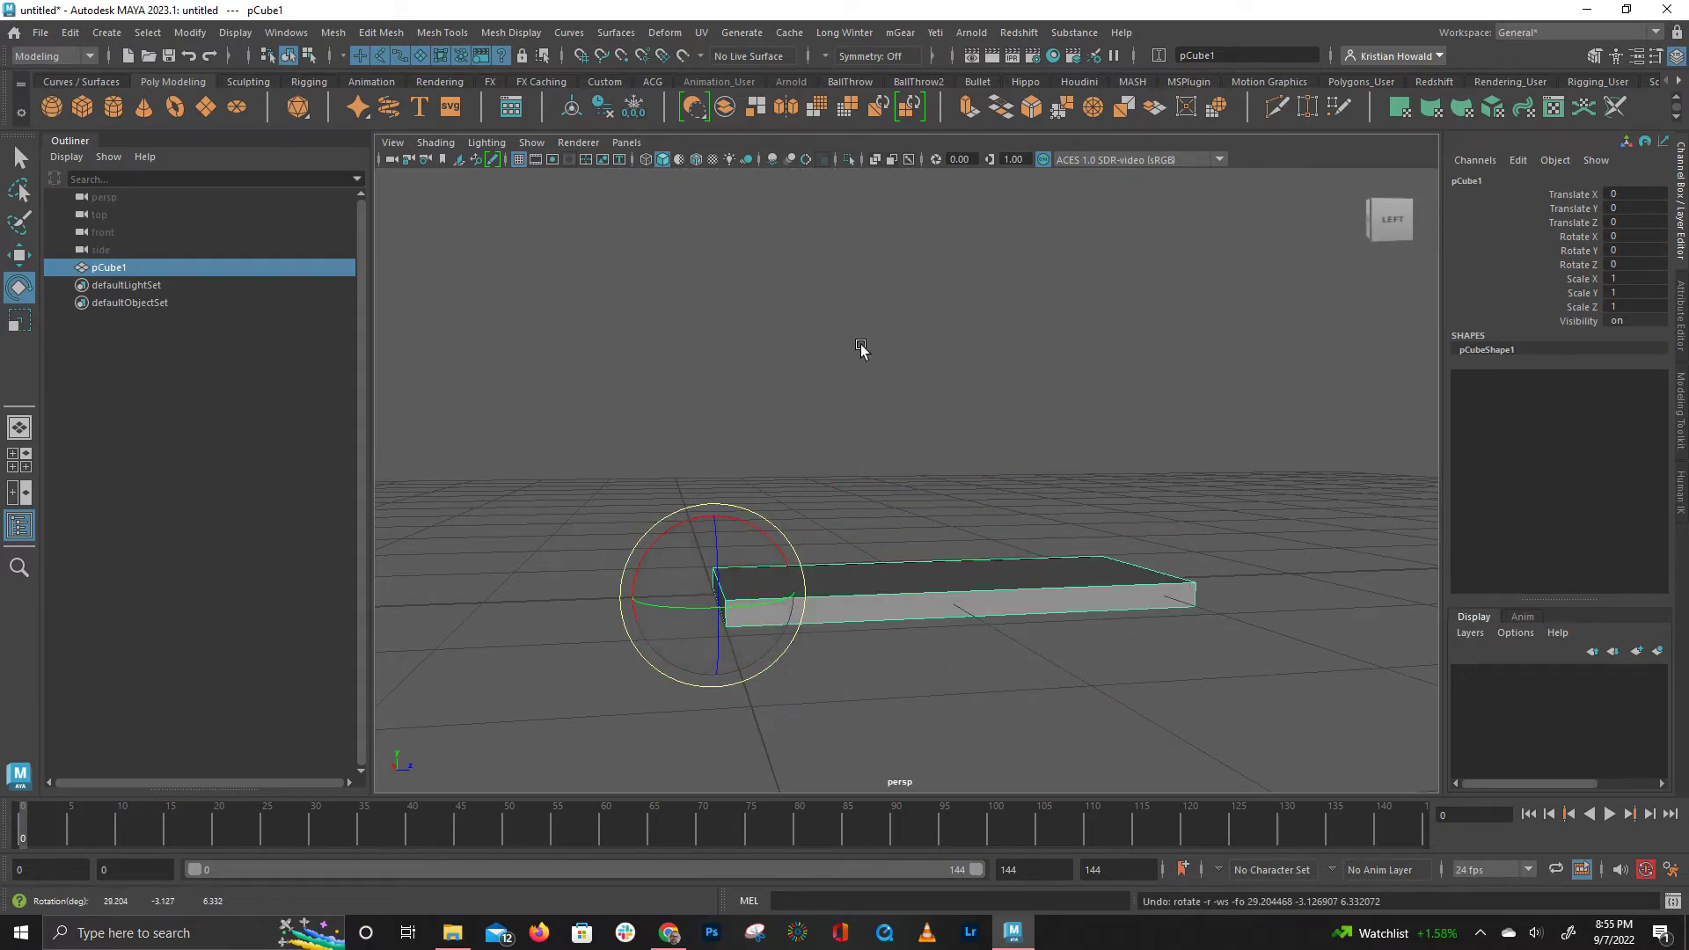
Turn Discrete Rotate back on and test a -30 degree rotation of the slab about X, undoing it
click(861, 346)
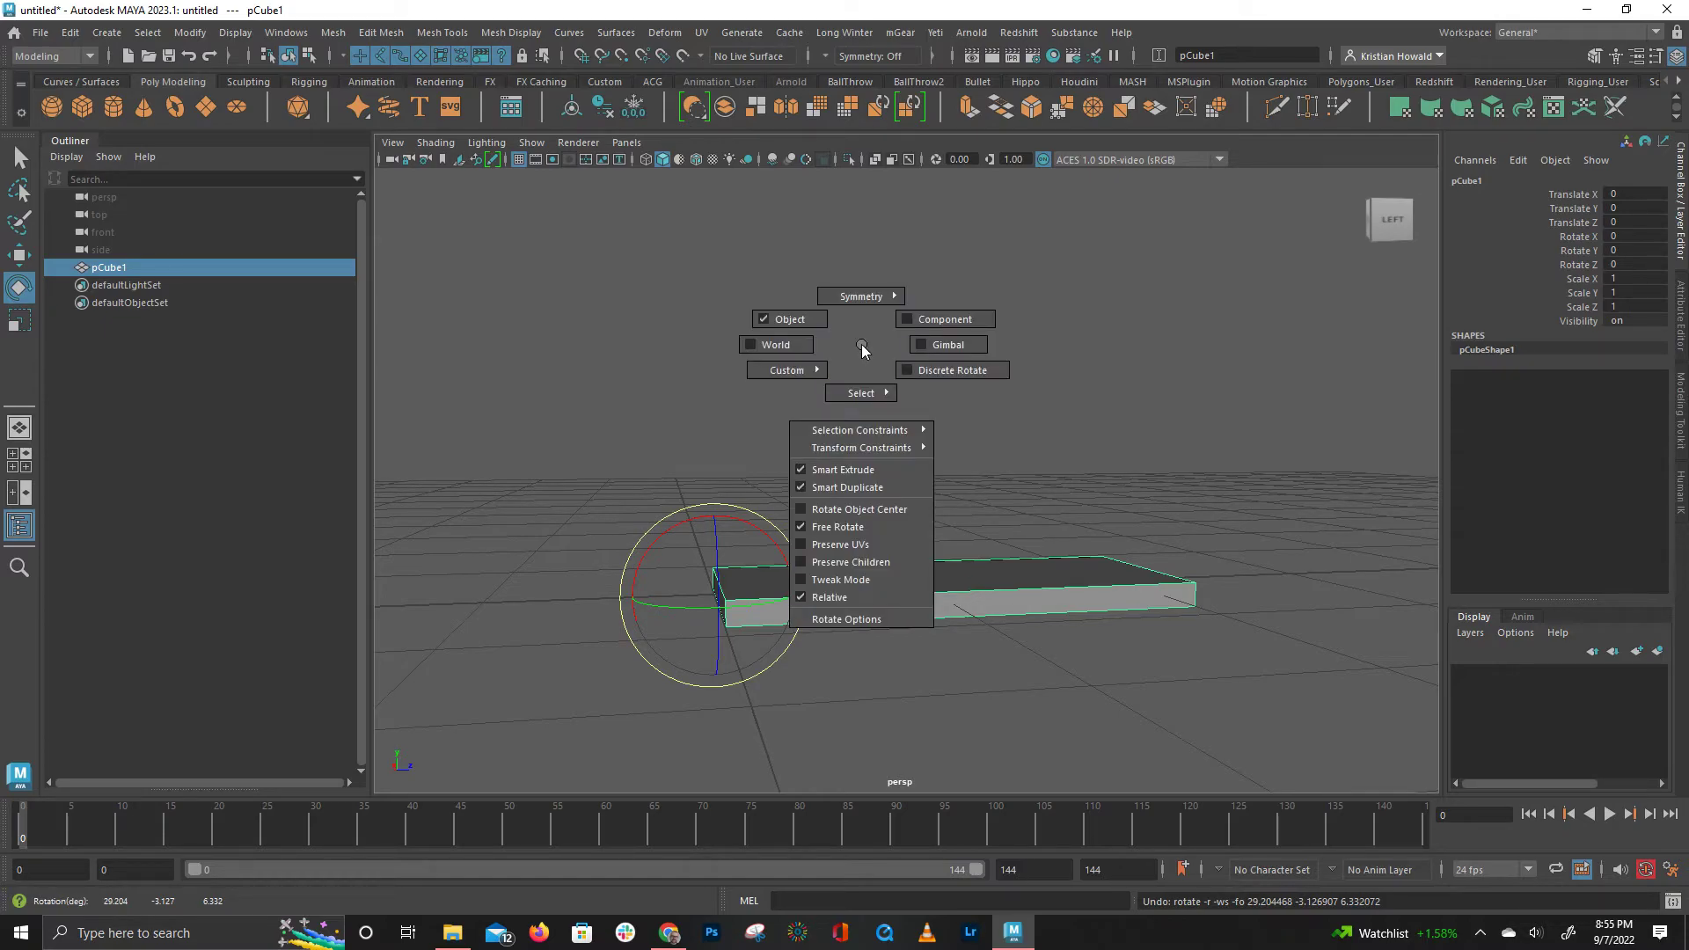
drag(862, 345, 957, 388)
drag(774, 543, 737, 632)
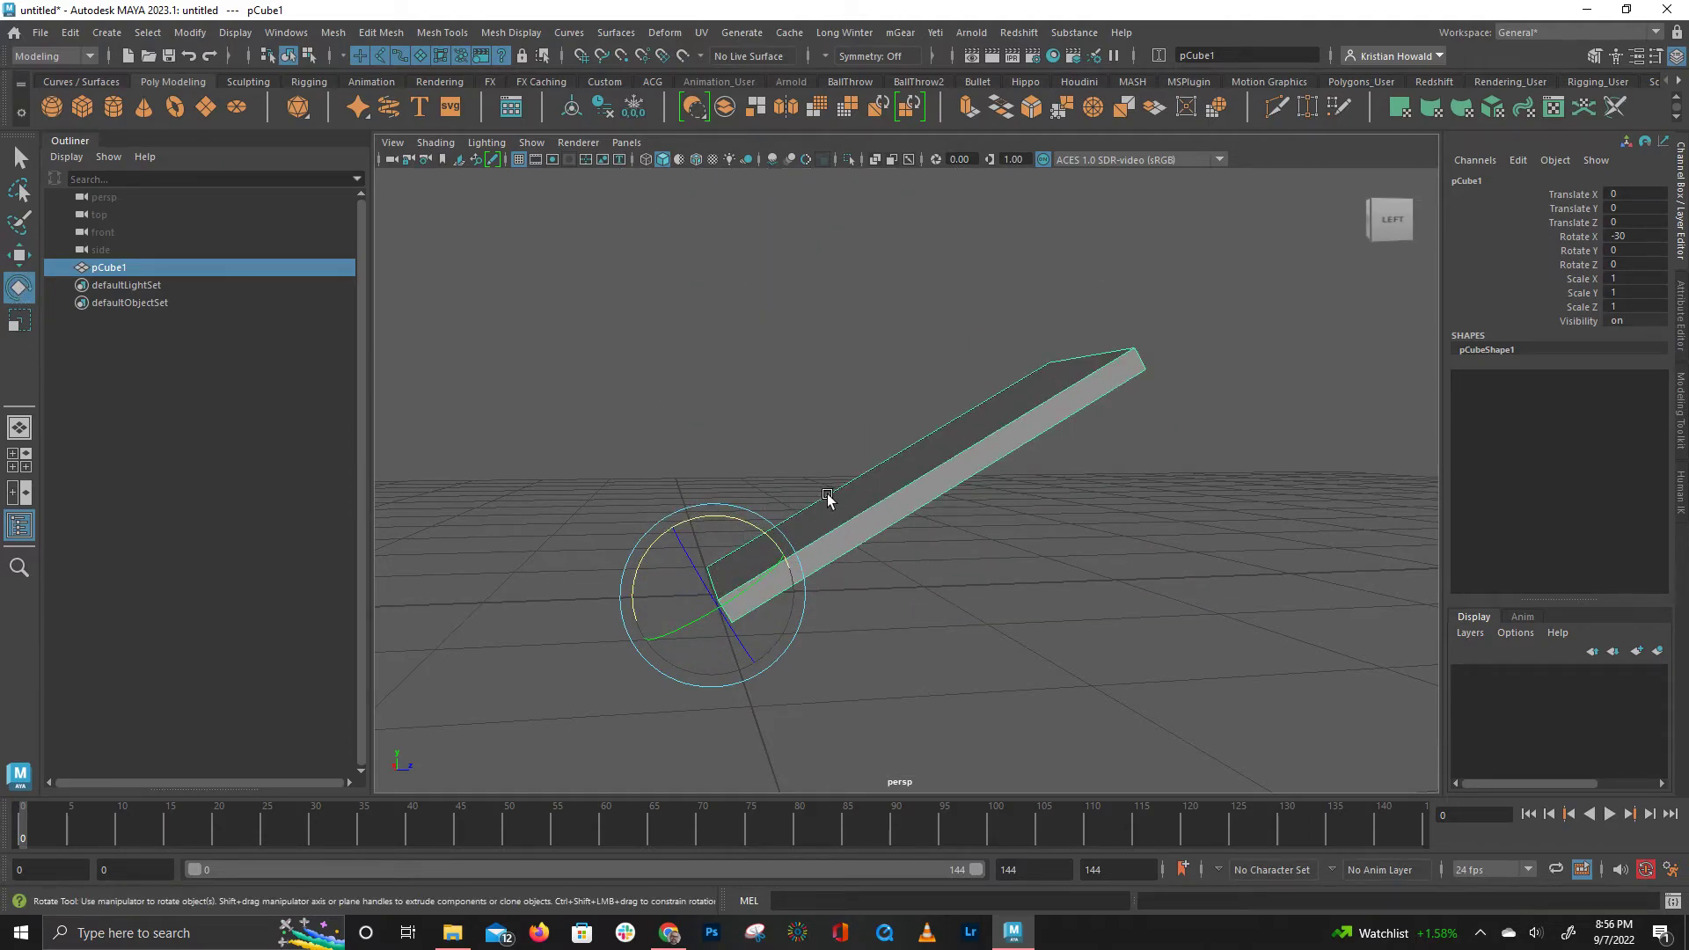
key(ctrl+z)
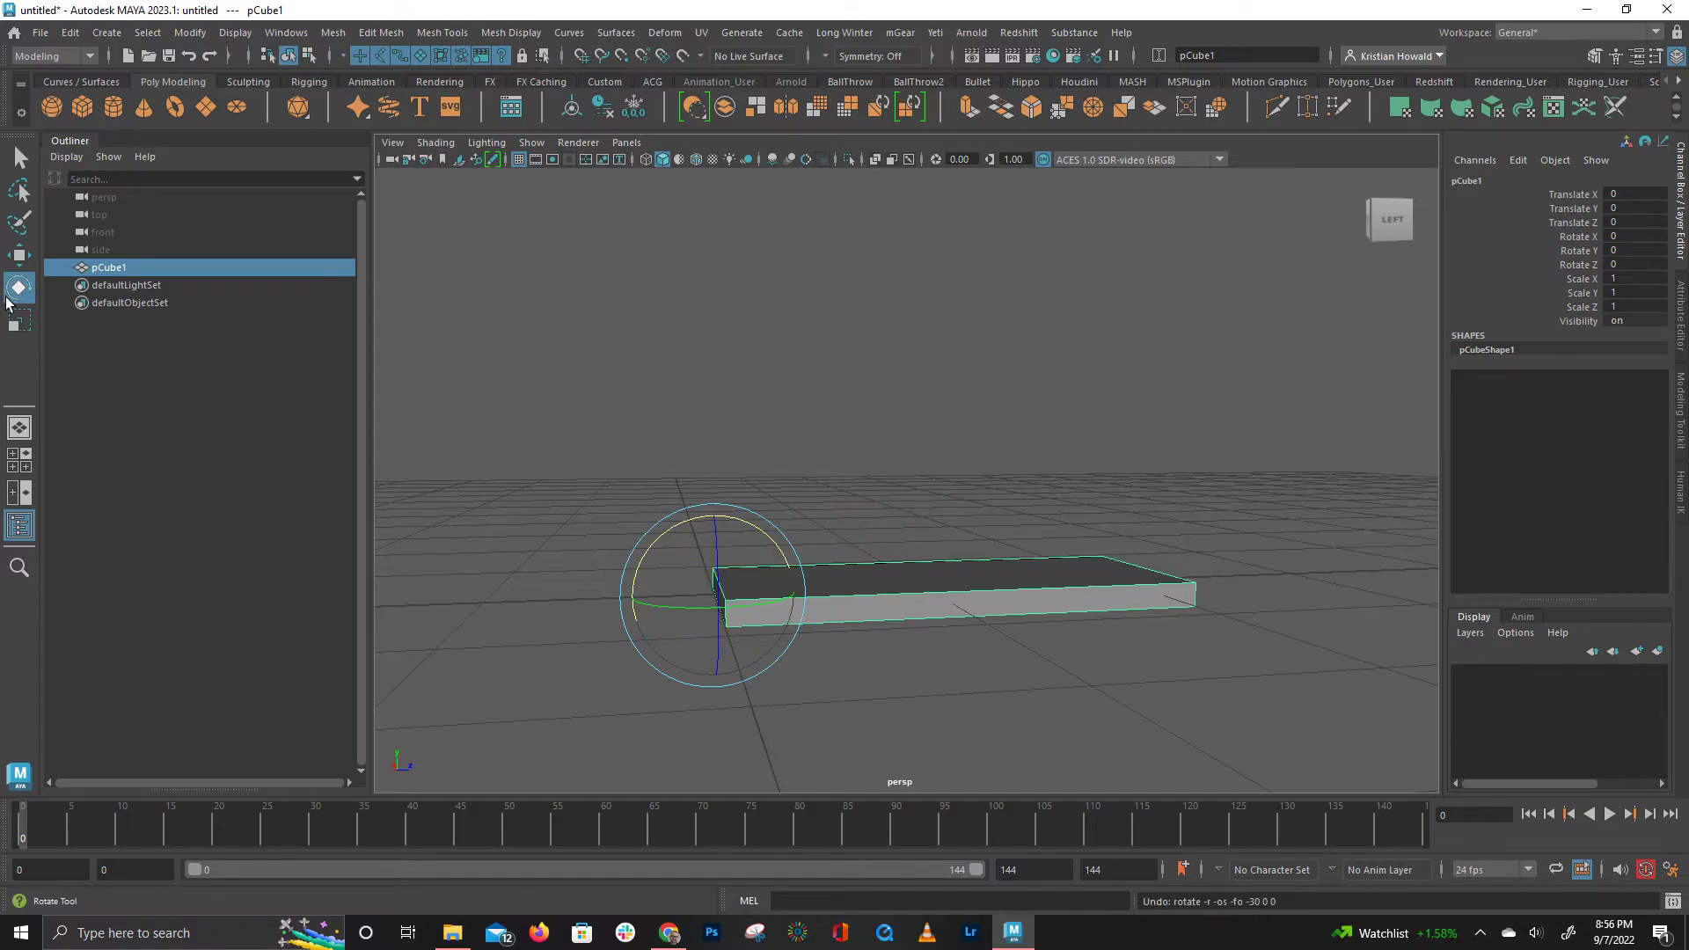
Set the Scale tool's step snap to Relative with a step size of 0.2 and close its settings
double_click(19, 320)
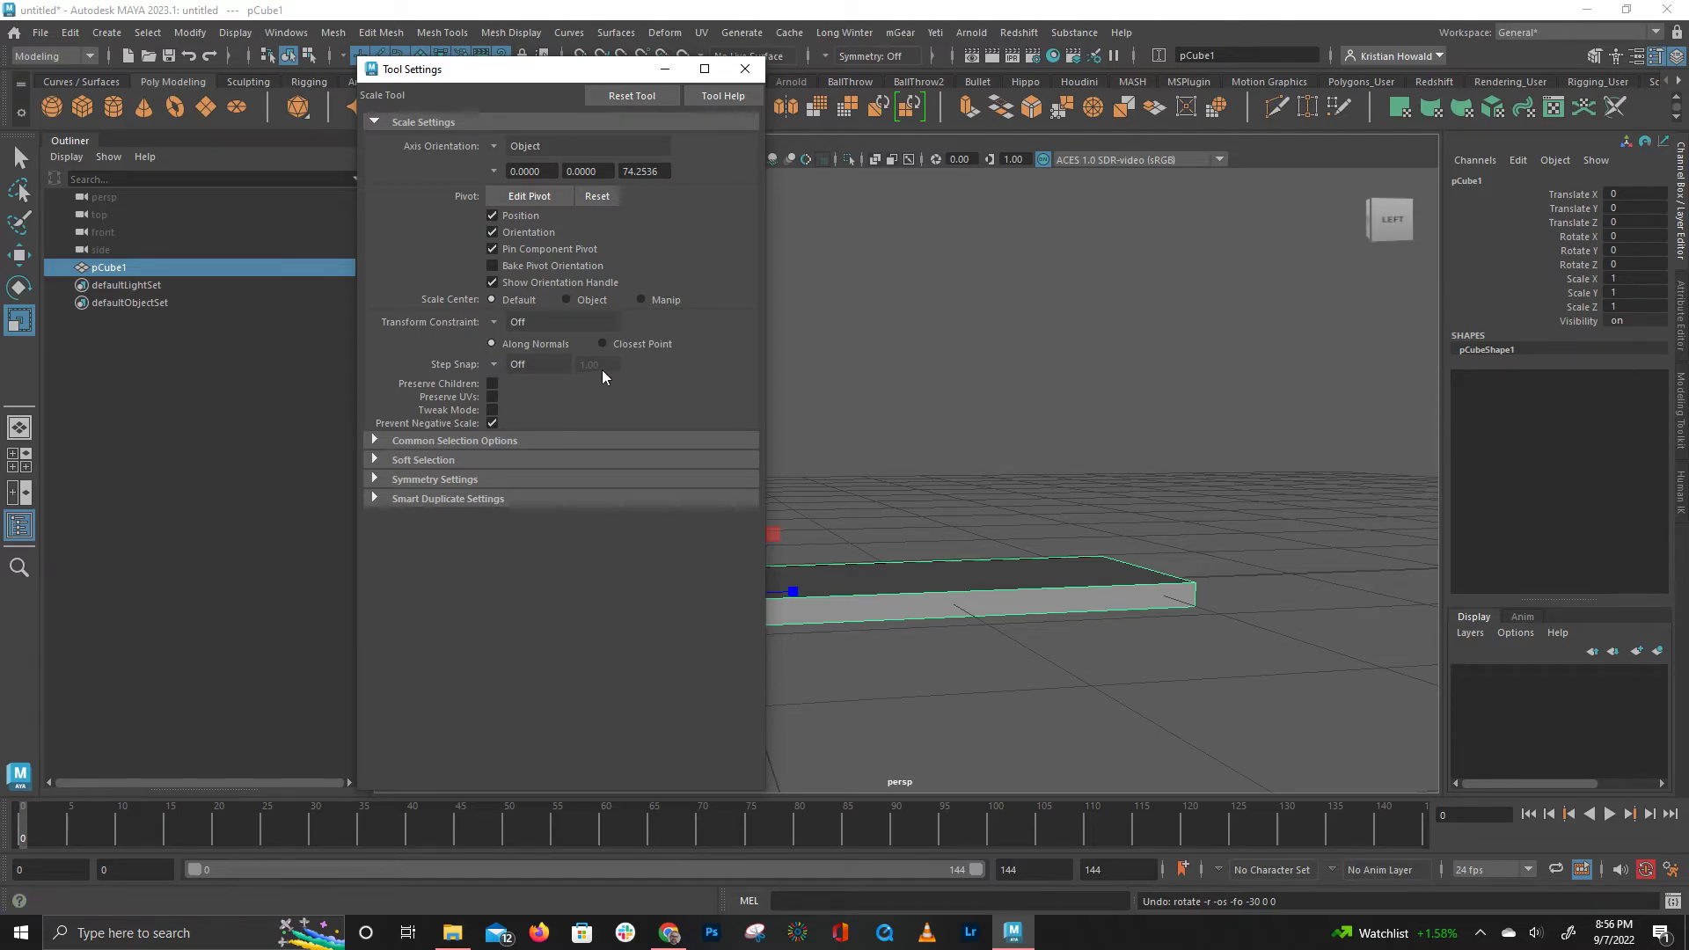
click(494, 363)
click(532, 387)
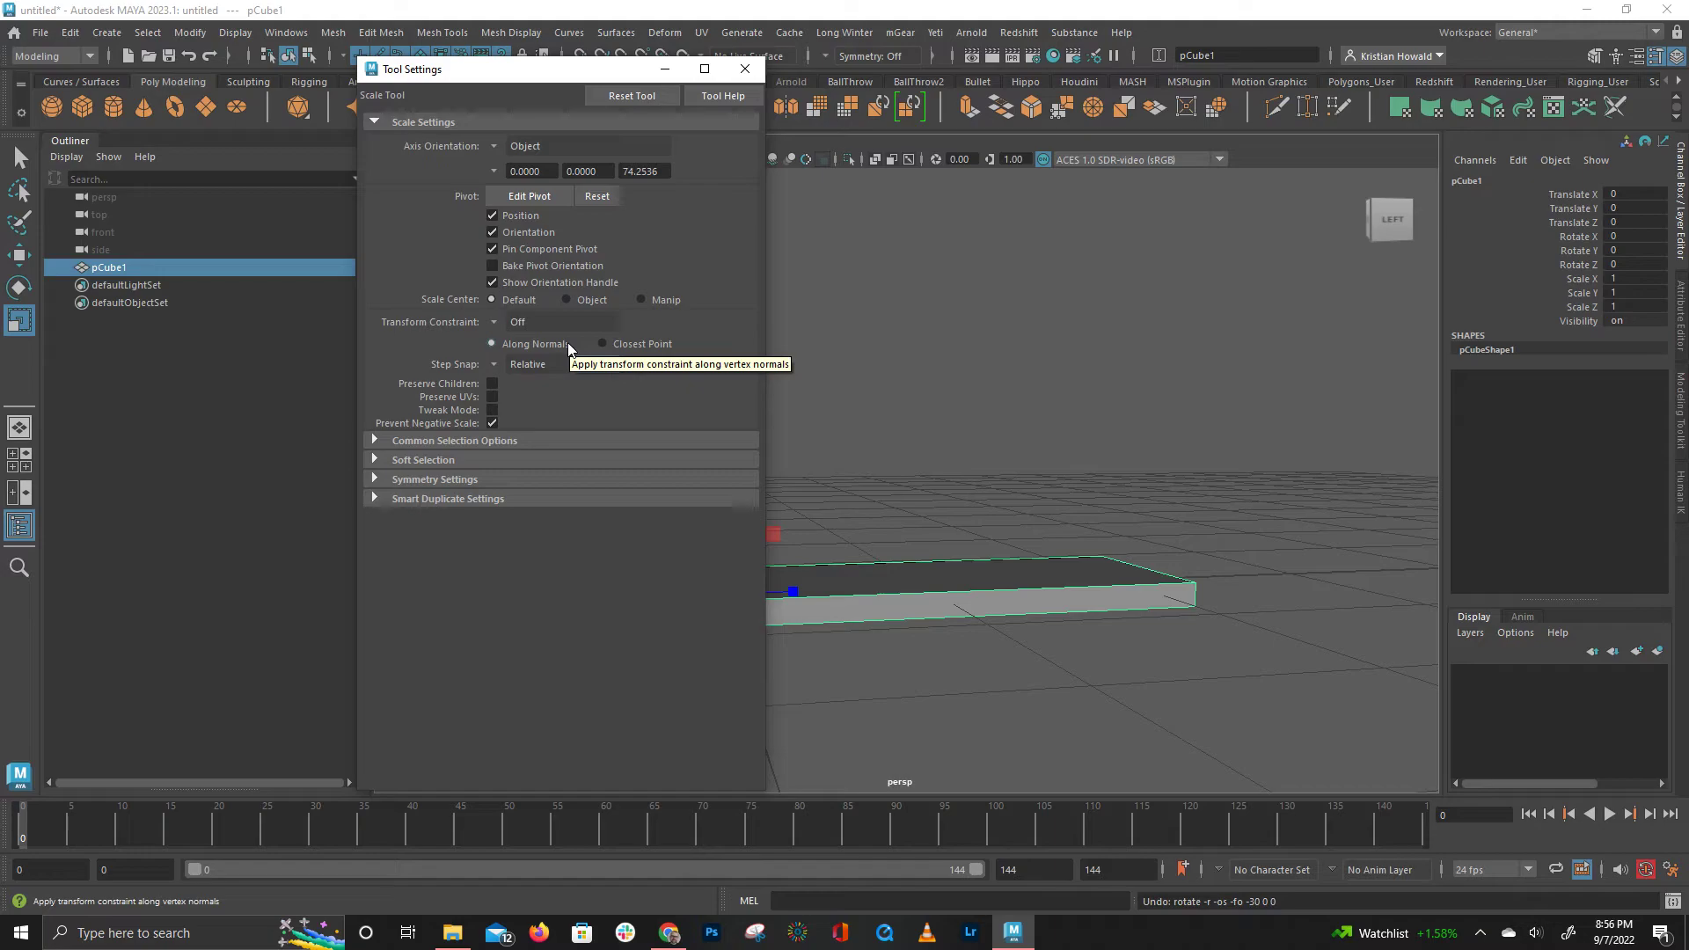
click(597, 364)
text(.2)
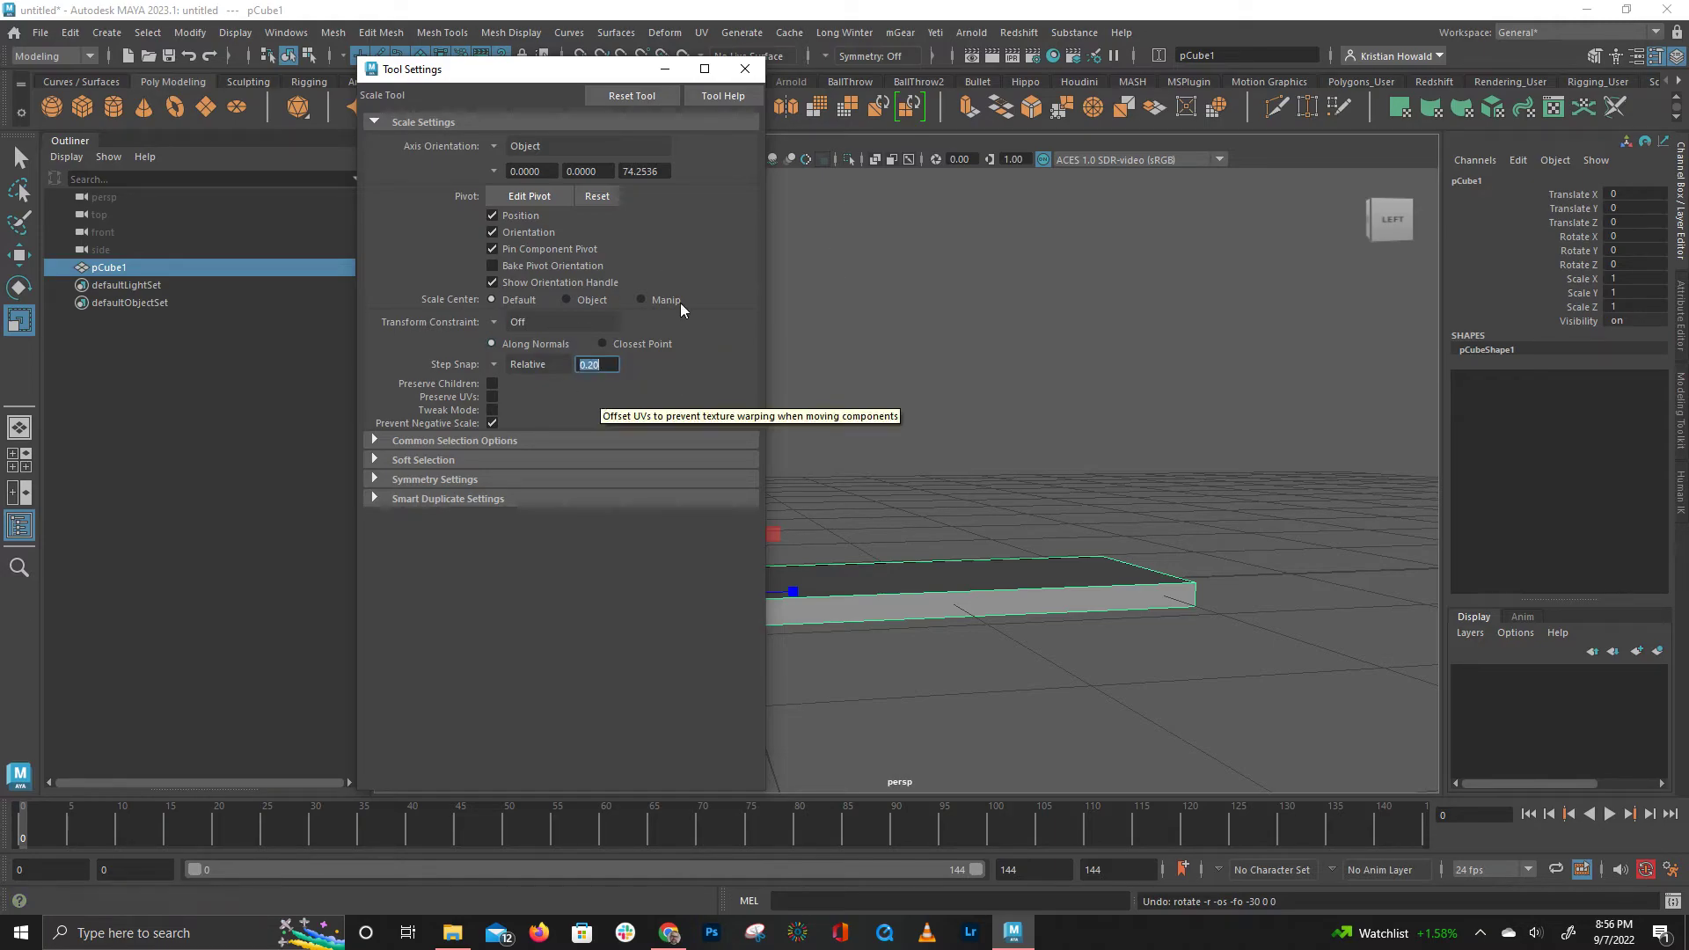
key(Return)
click(752, 71)
Duplicate the slab in place and rotate the copy -10 degrees about X
alt+drag(845, 422, 801, 475)
drag(830, 656, 921, 423)
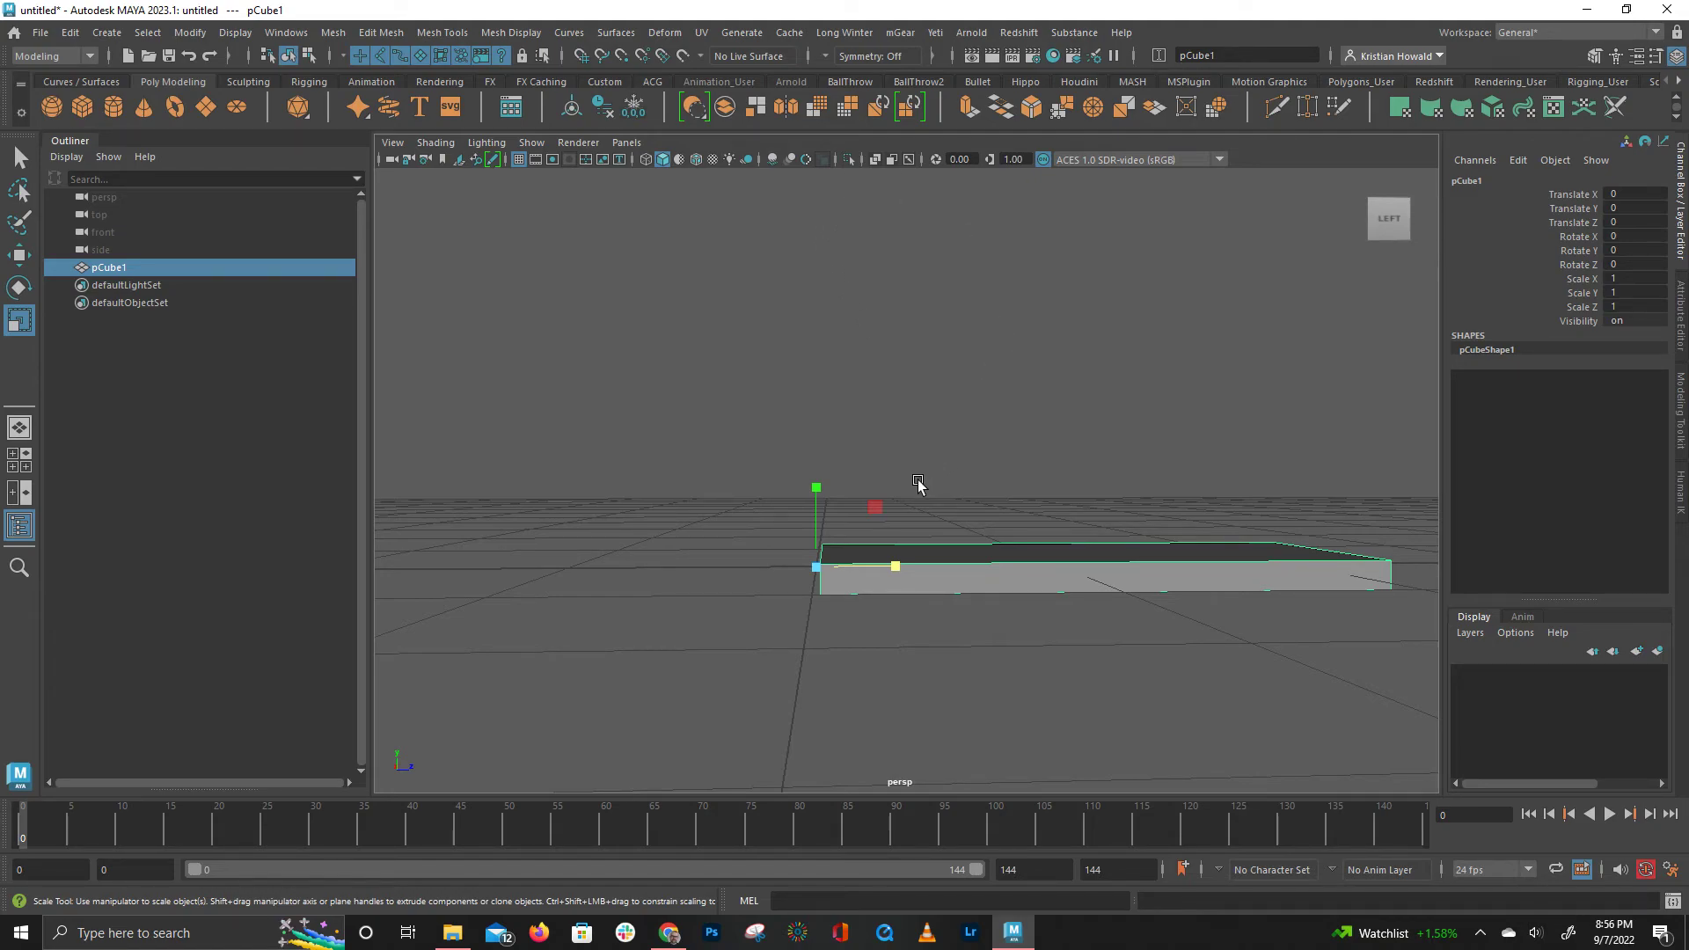
key(ctrl+d)
key(e)
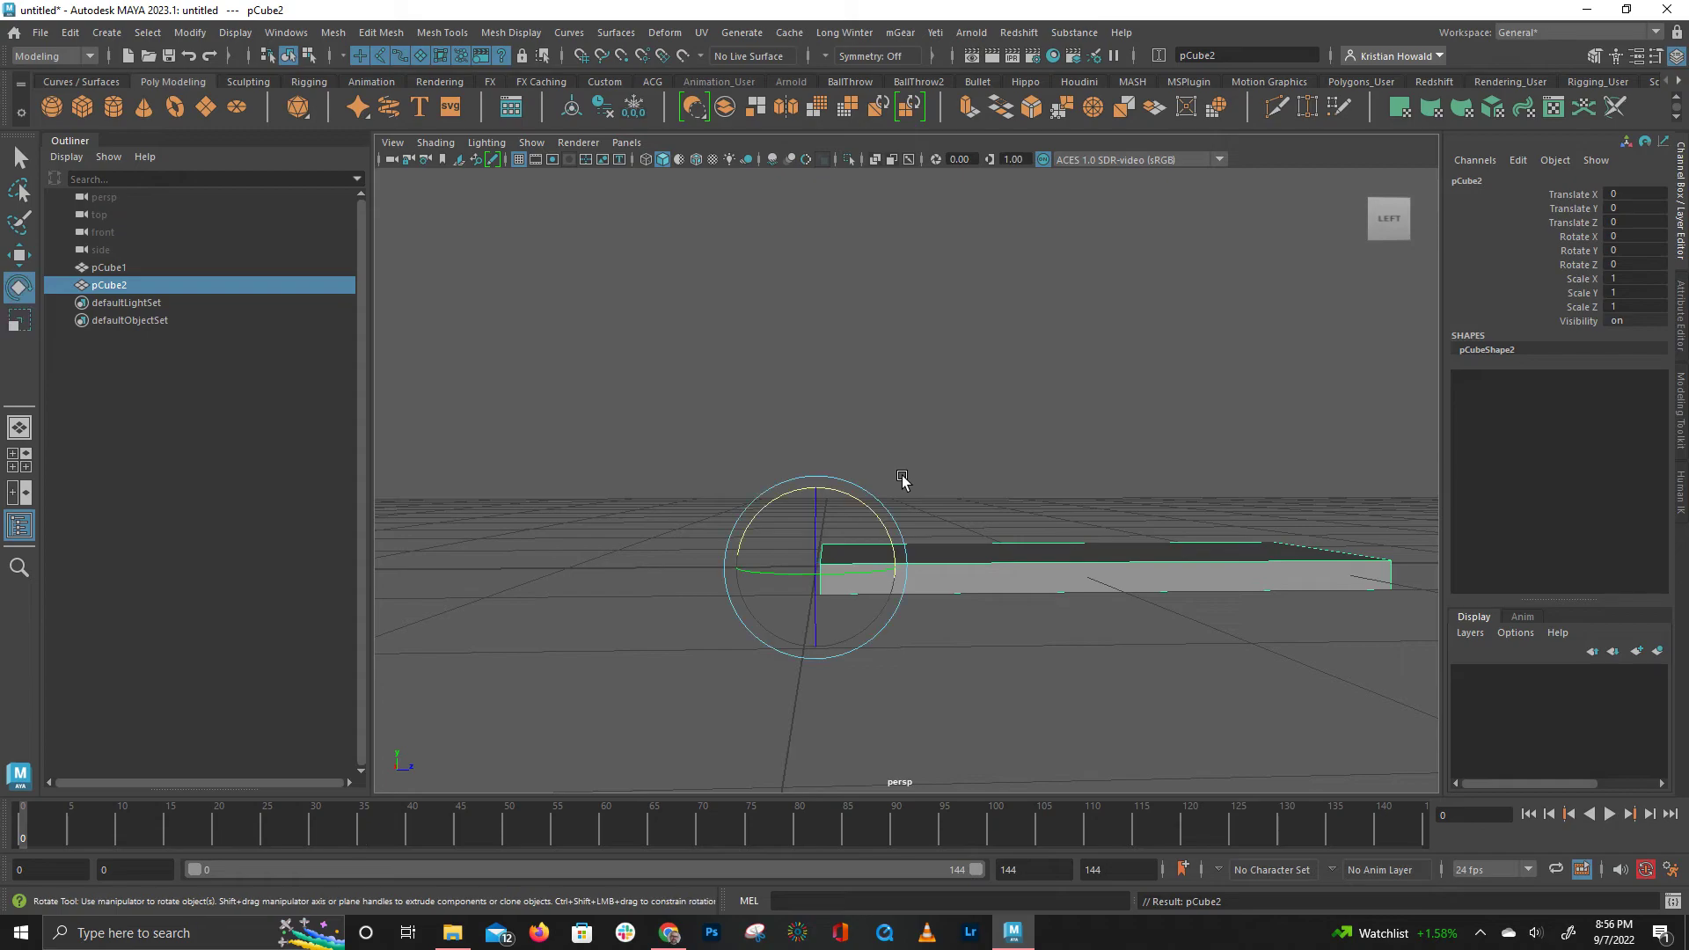
drag(874, 516, 840, 482)
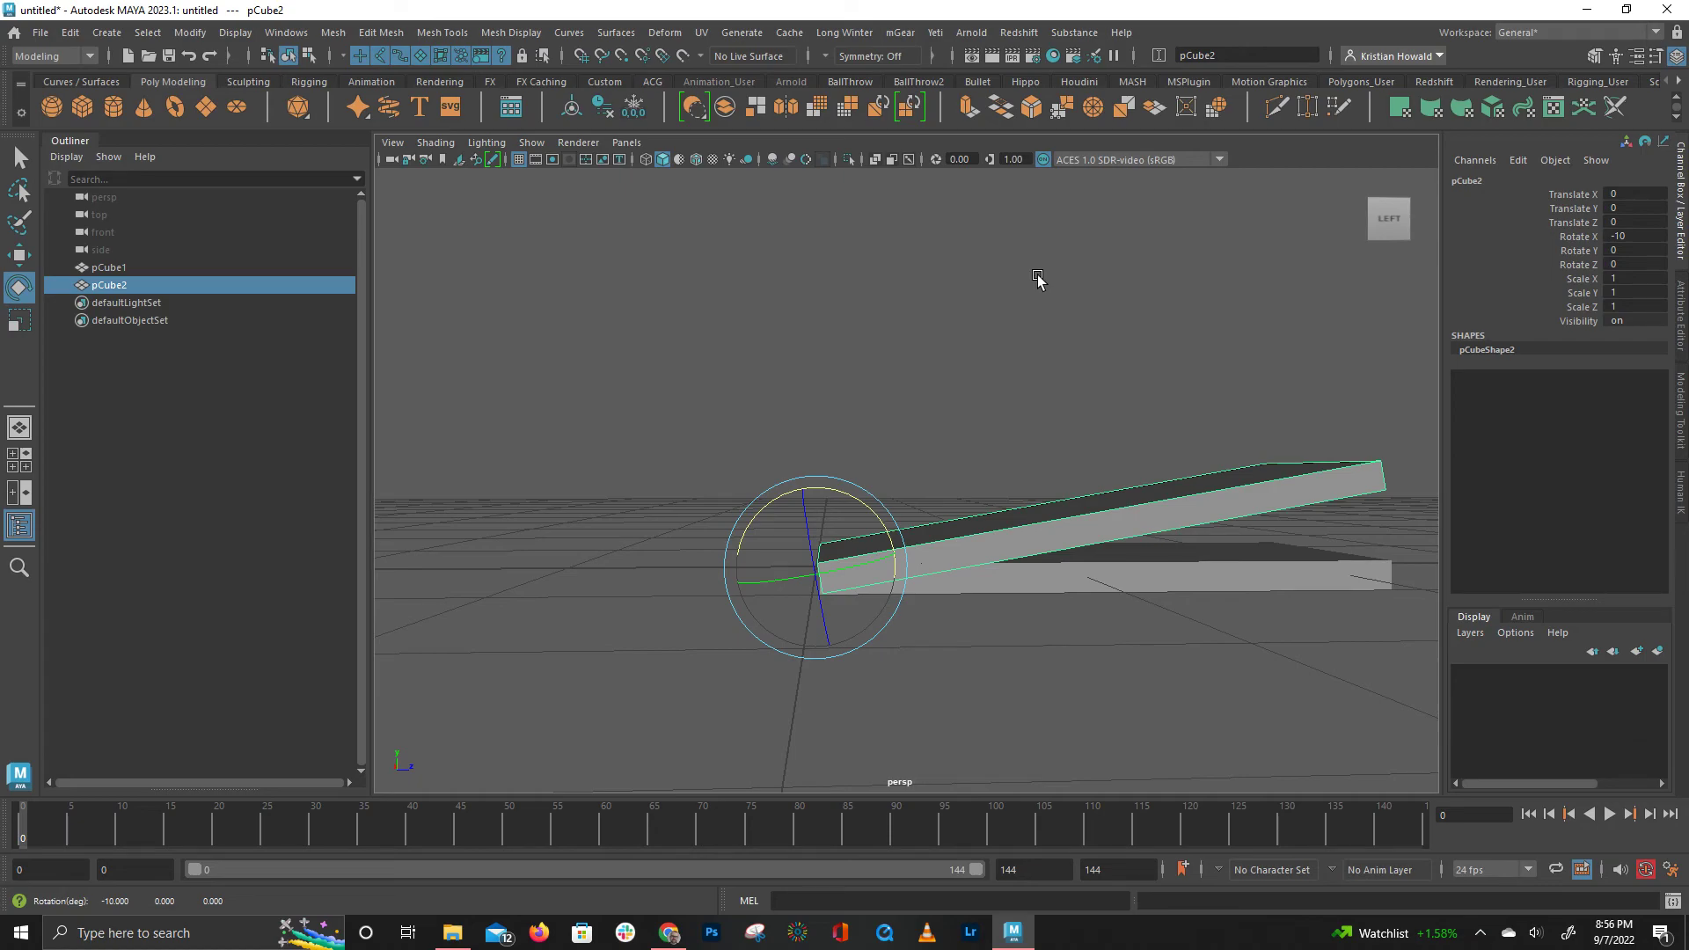
Duplicate the rotated slab with the same transform 34 times to complete a full circle of slabs at 10-degree intervals
key(shift+d)
key(shift+d)
key(shift+d)
key(shift+d)
key(shift+d)
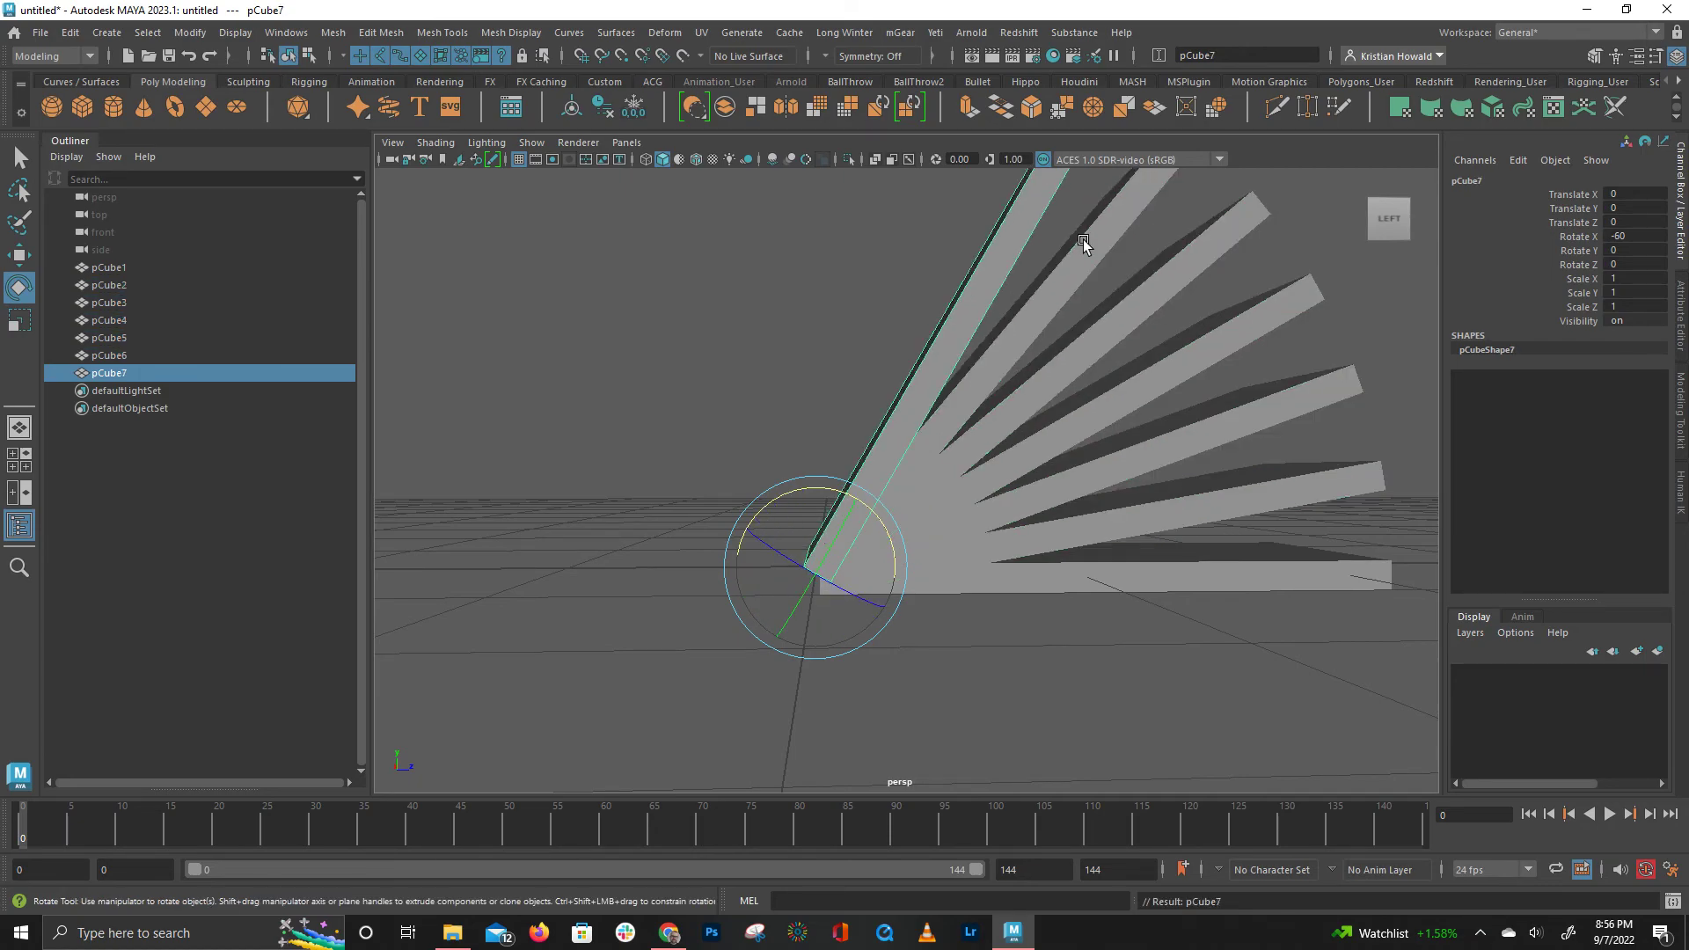
key(shift+d)
key(shift+d)
key(shift+d)
key(shift+d)
key(shift+d)
key(shift+d)
key(shift+d)
key(shift+d)
key(shift+d)
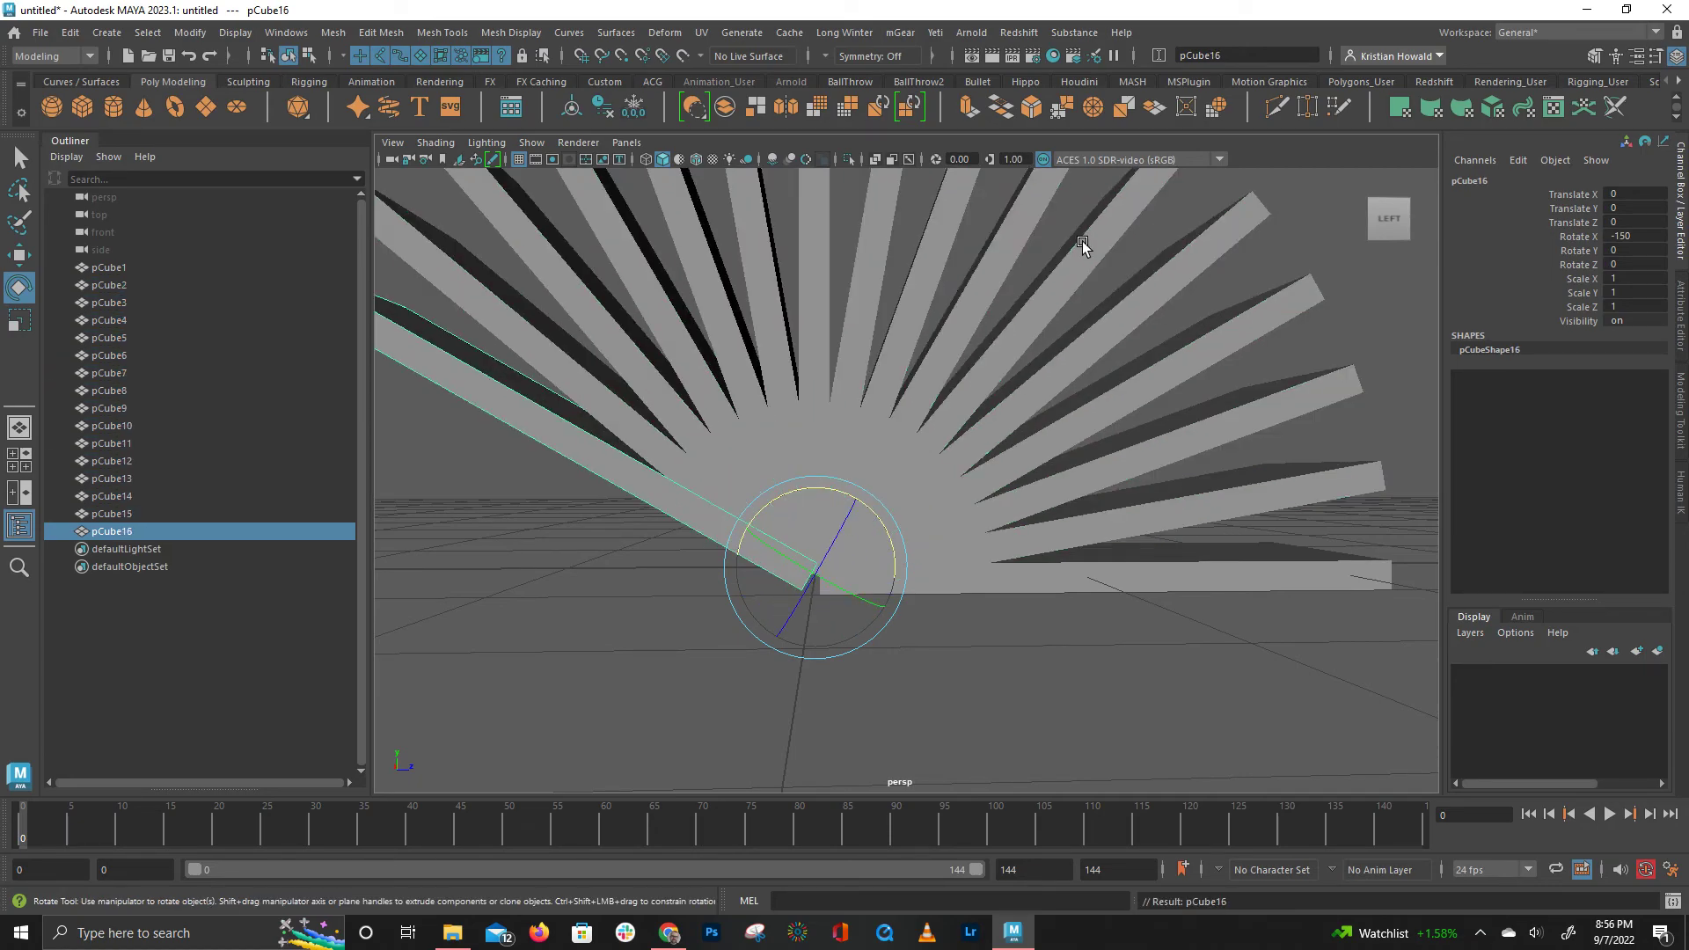
key(shift+d)
key(shift+d)
key(shift+d)
key(shift+d)
key(shift+d)
key(shift+d)
key(shift+d)
key(shift+d)
key(shift+d)
key(shift+d)
key(shift+d)
key(shift+d)
key(shift+d)
key(shift+d)
key(shift+d)
key(shift+d)
key(shift+d)
key(shift+d)
key(shift+d)
key(shift+d)
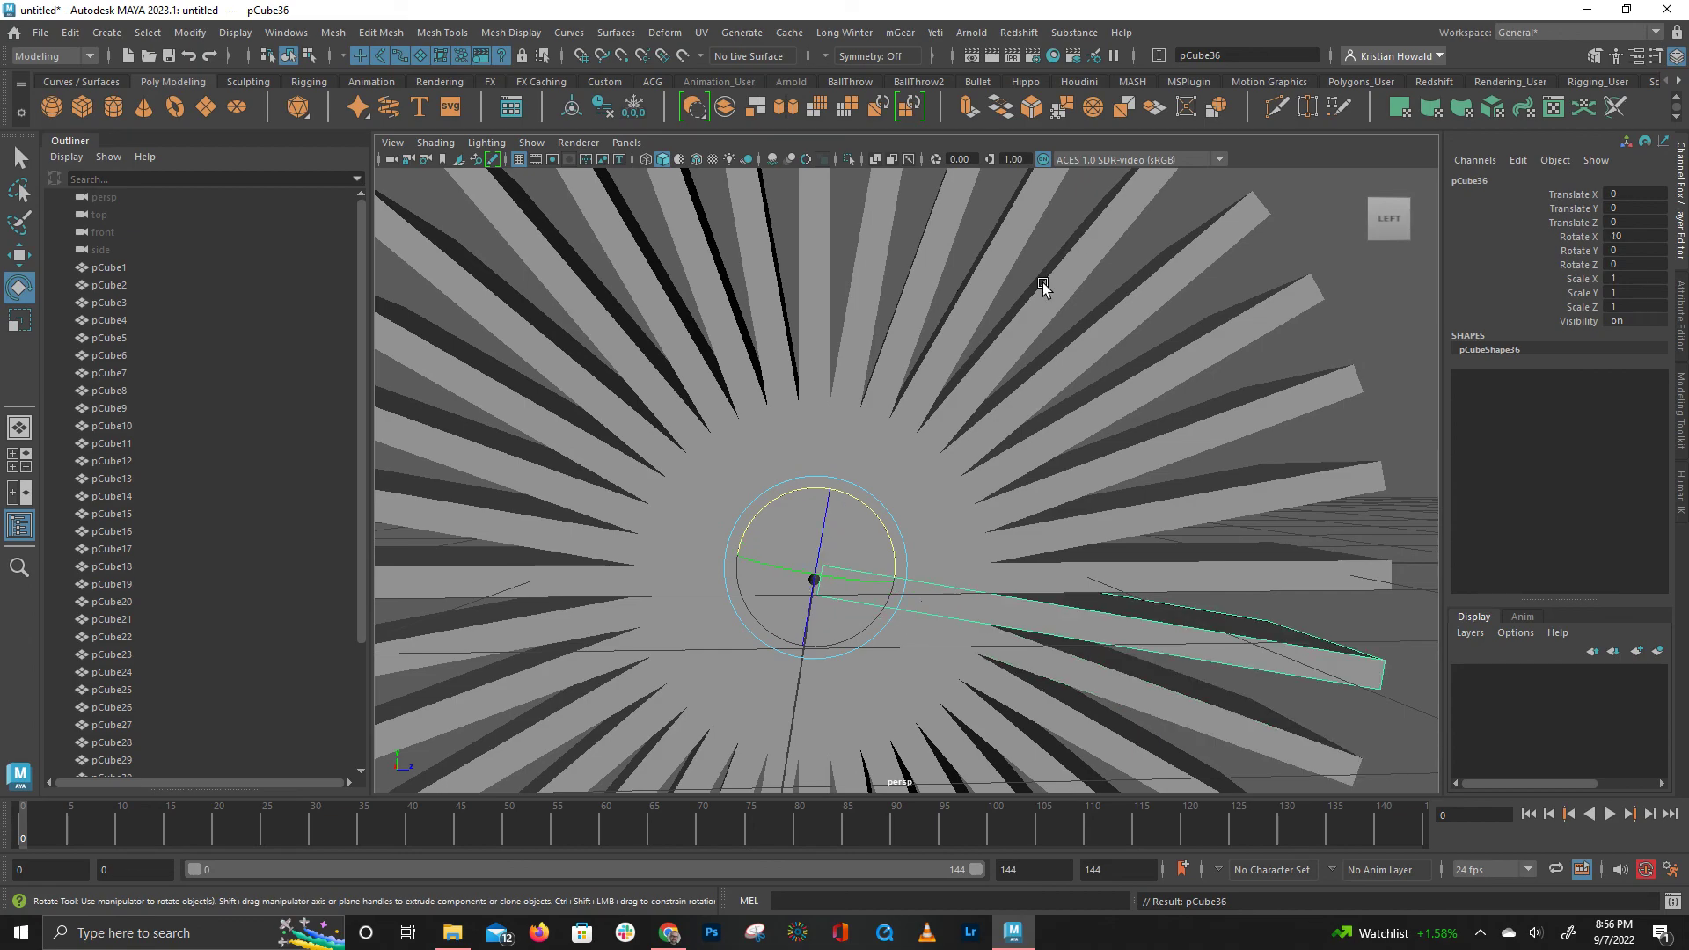
scroll(1050, 278, down, 5)
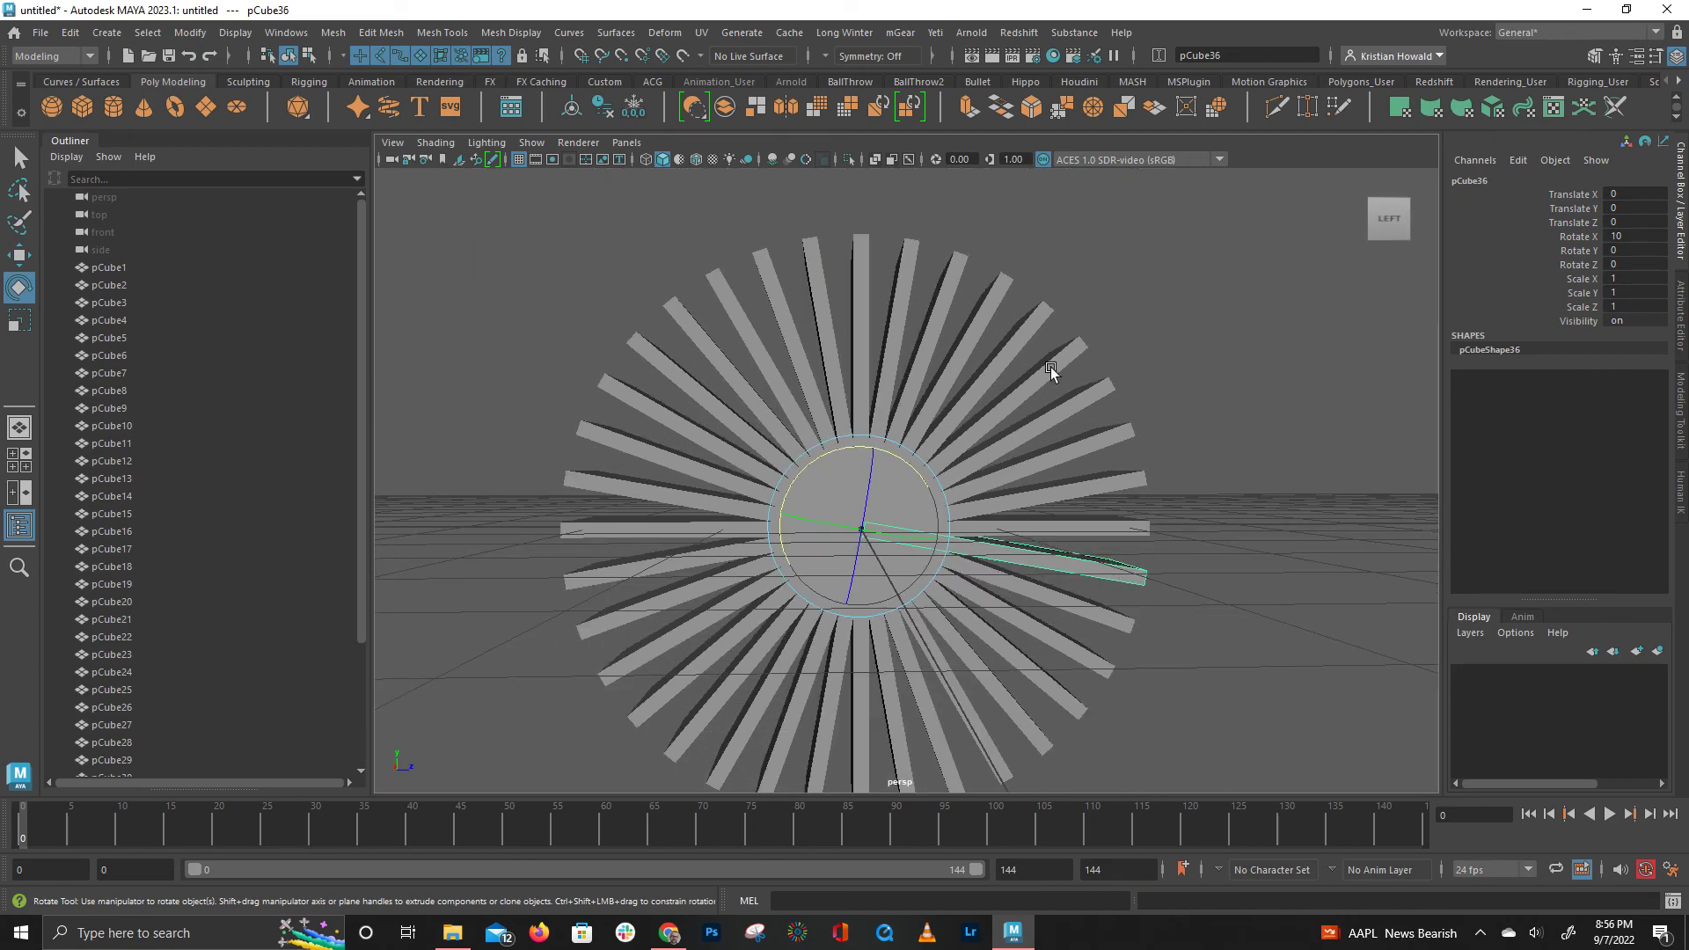
scroll(1353, 538, down, 2)
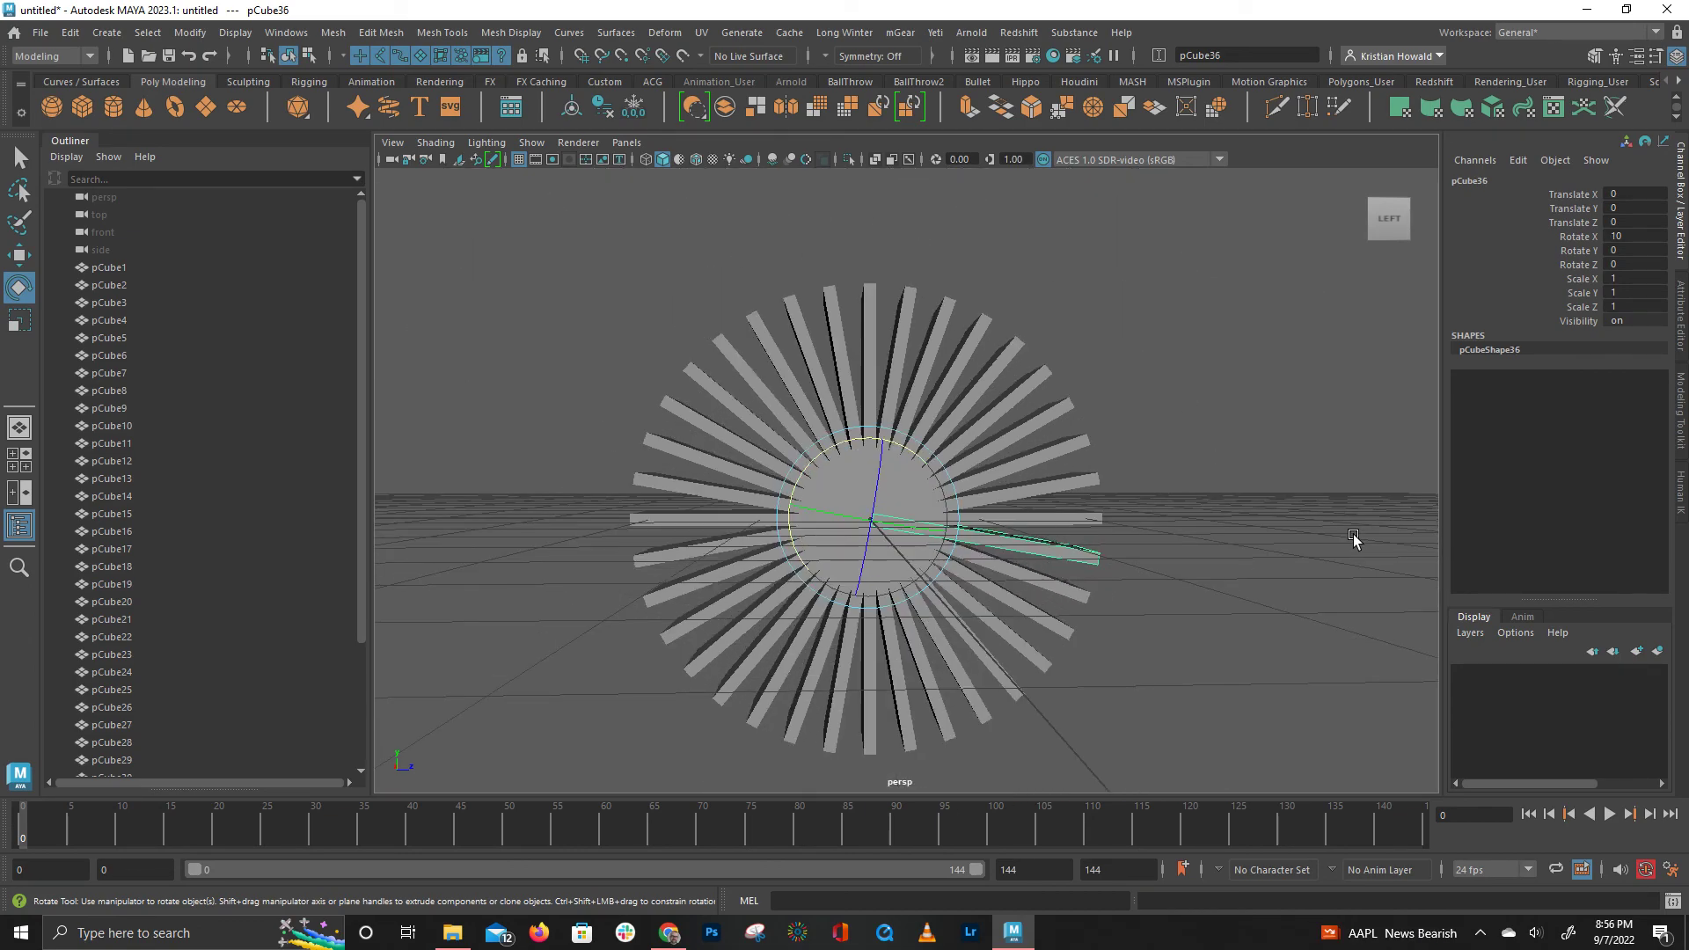